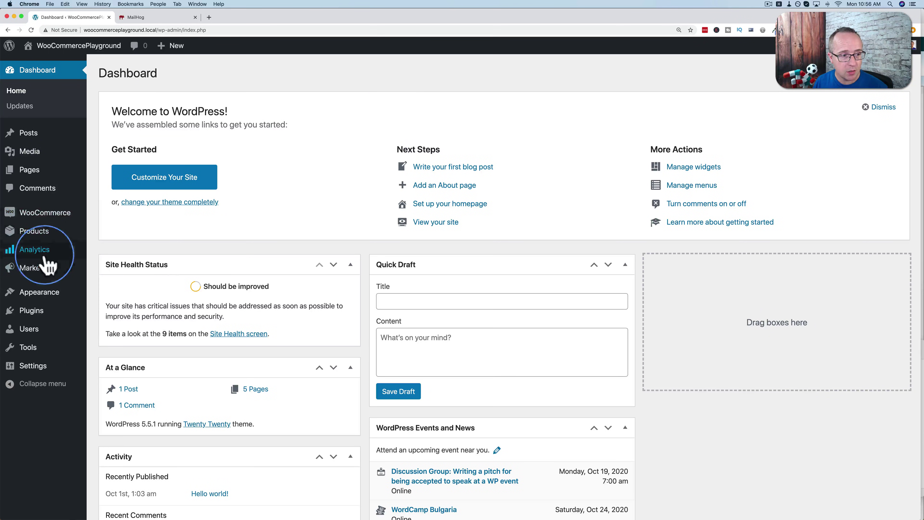
Open order #11 for Scooby Snacks For Donkeys from the WooCommerce Orders list
{"action": "mouse_move", "coordinate": [47, 216]}
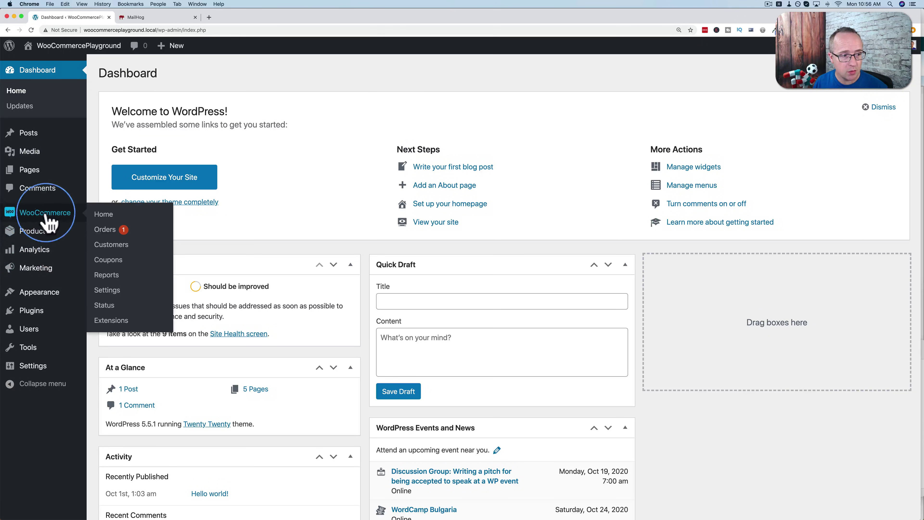
{"action": "left_click", "coordinate": [105, 232]}
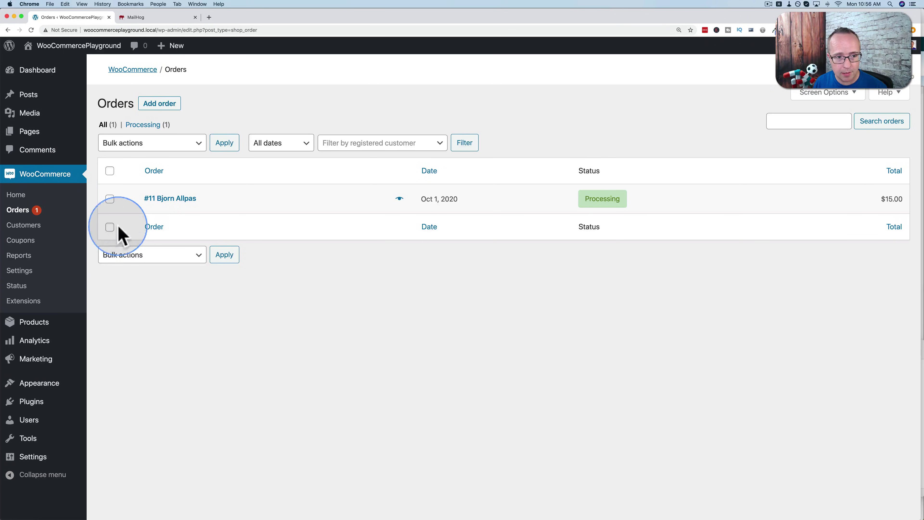
{"action": "left_click", "coordinate": [185, 199]}
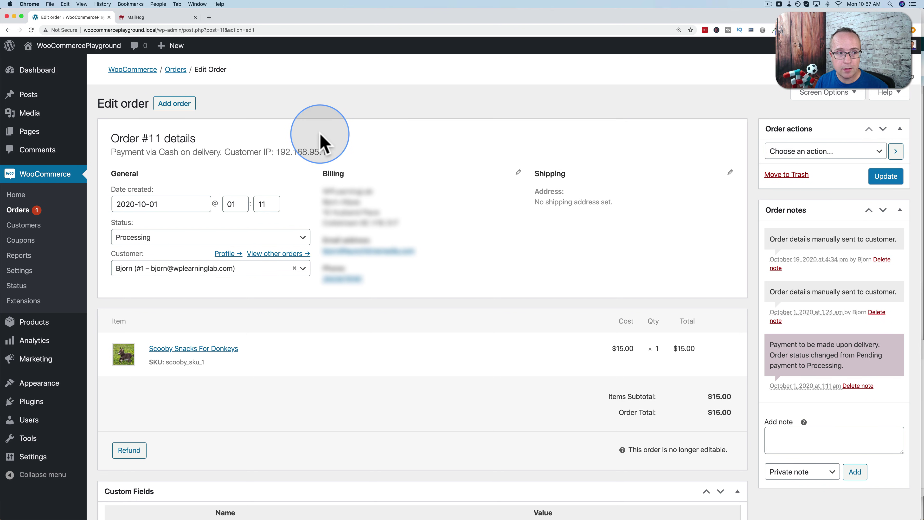
Resend the new order notification for order #11, then check MailHog for the arrived email
{"action": "left_click", "coordinate": [800, 152]}
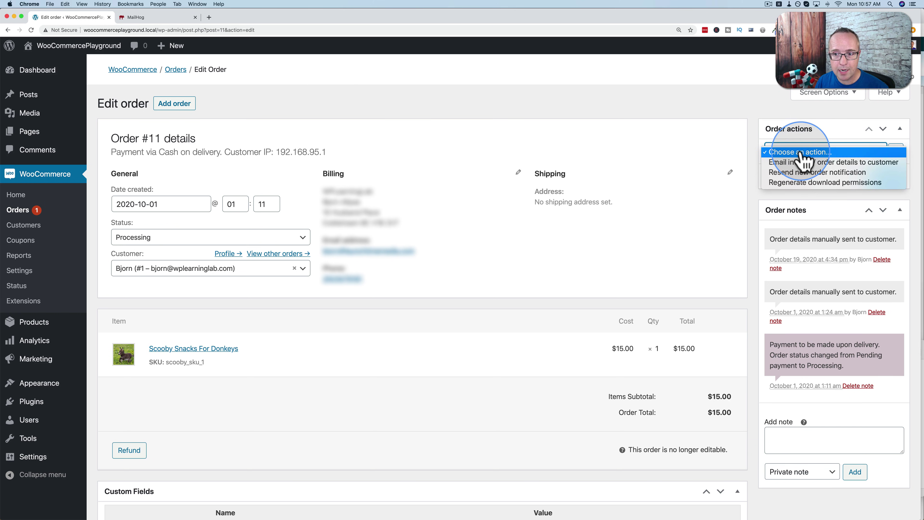
{"action": "left_click", "coordinate": [840, 173]}
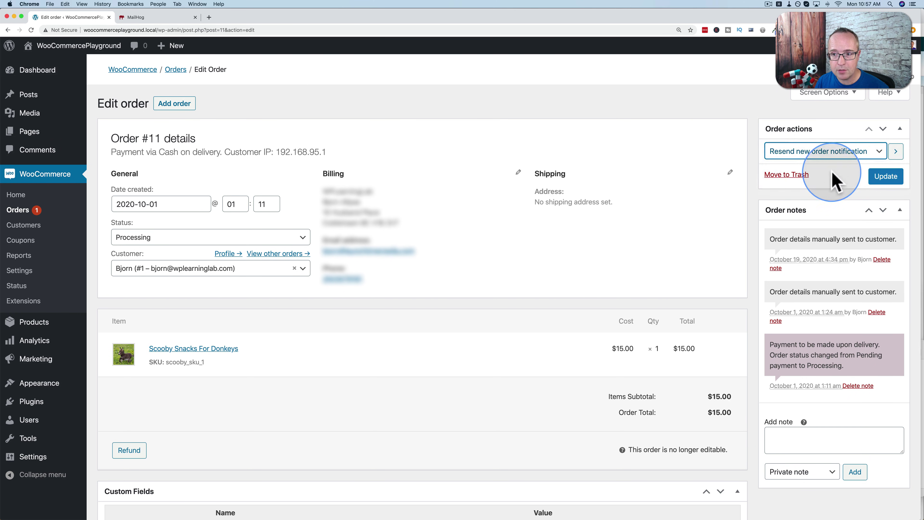
{"action": "left_click", "coordinate": [800, 151]}
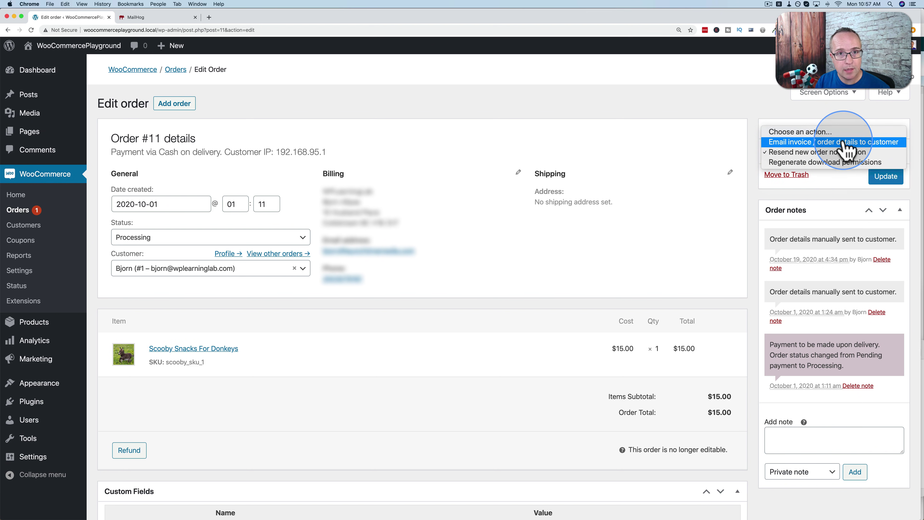
{"action": "left_click", "coordinate": [844, 153]}
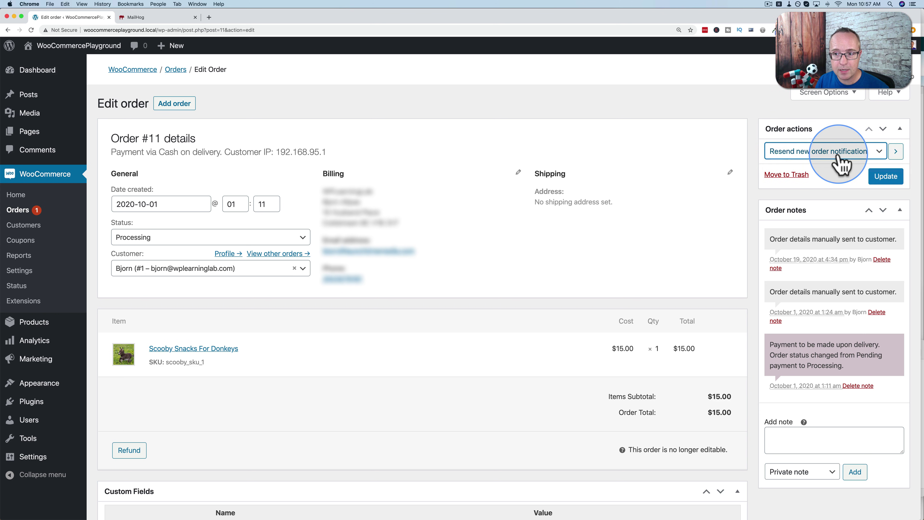
{"action": "left_click", "coordinate": [897, 154]}
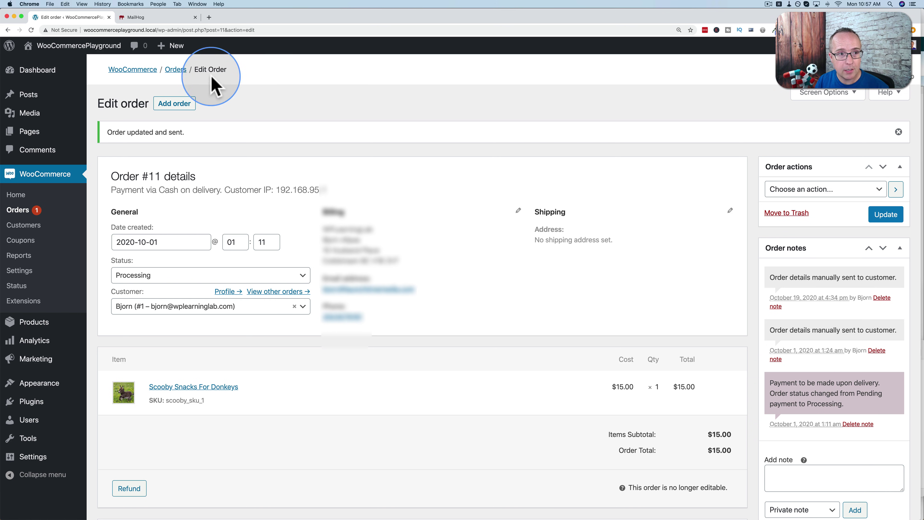
{"action": "left_click", "coordinate": [148, 17]}
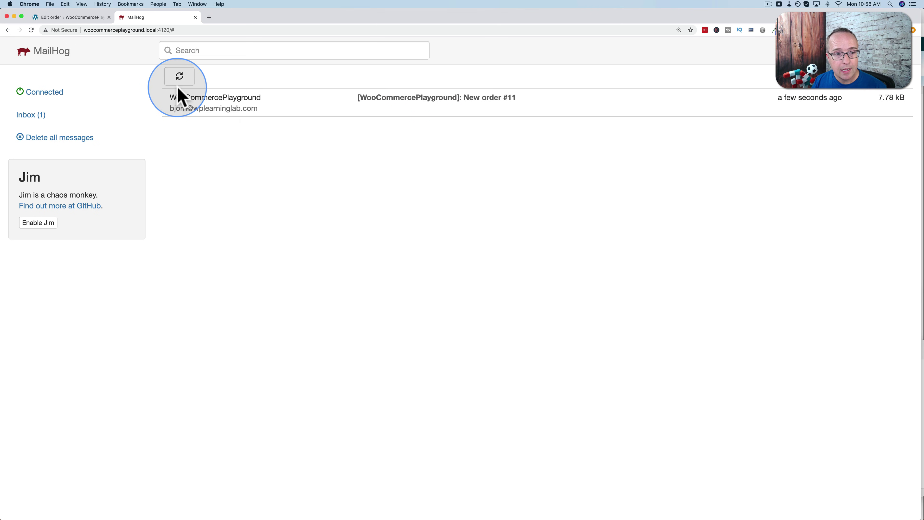
Open the New order #11 email in MailHog and highlight its order items table
{"action": "left_click", "coordinate": [464, 98]}
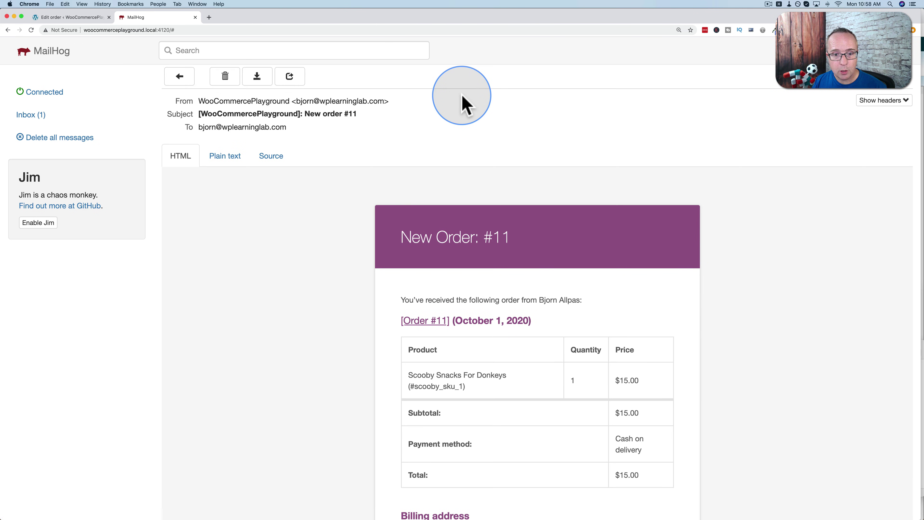
{"action": "scroll", "coordinate": [316, 229], "scroll_direction": "down", "scroll_amount": 5}
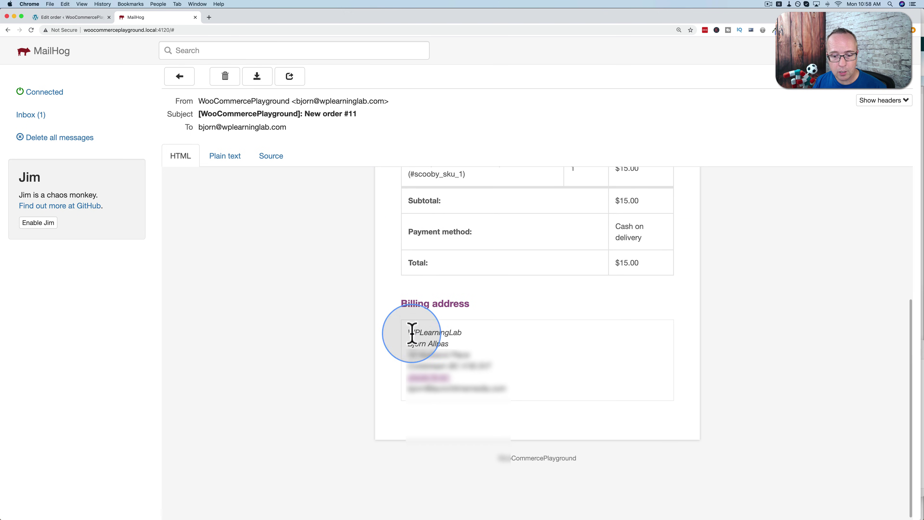
{"action": "scroll", "coordinate": [390, 320], "scroll_direction": "up", "scroll_amount": 5}
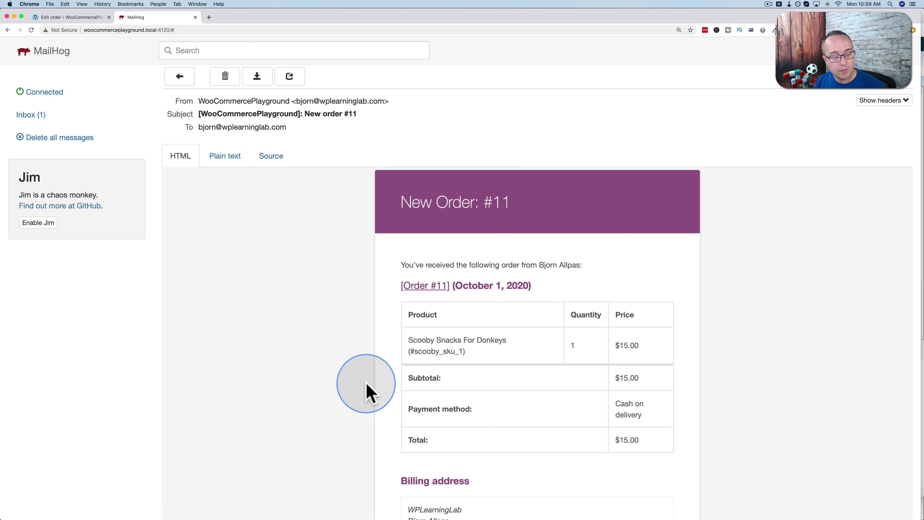
{"action": "scroll", "coordinate": [366, 385], "scroll_direction": "down", "scroll_amount": 3}
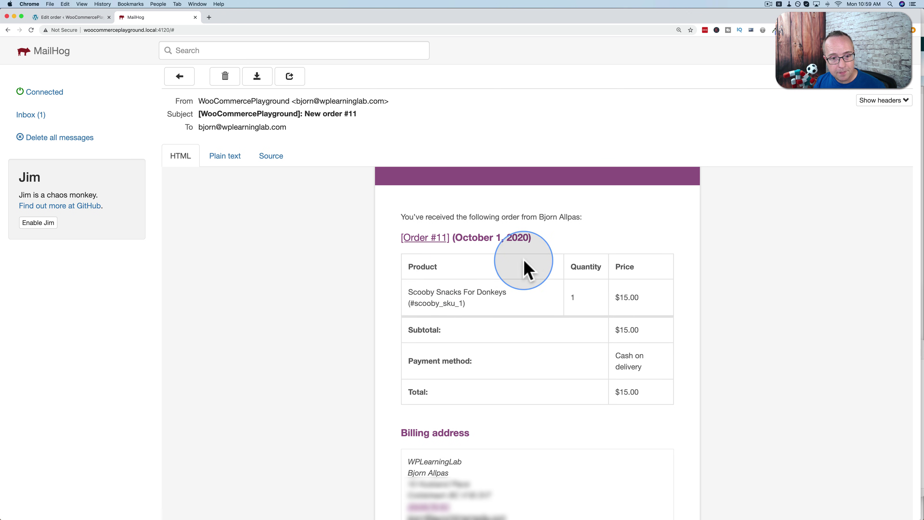
{"action": "left_click_drag", "start_coordinate": [410, 266], "coordinate": [654, 390]}
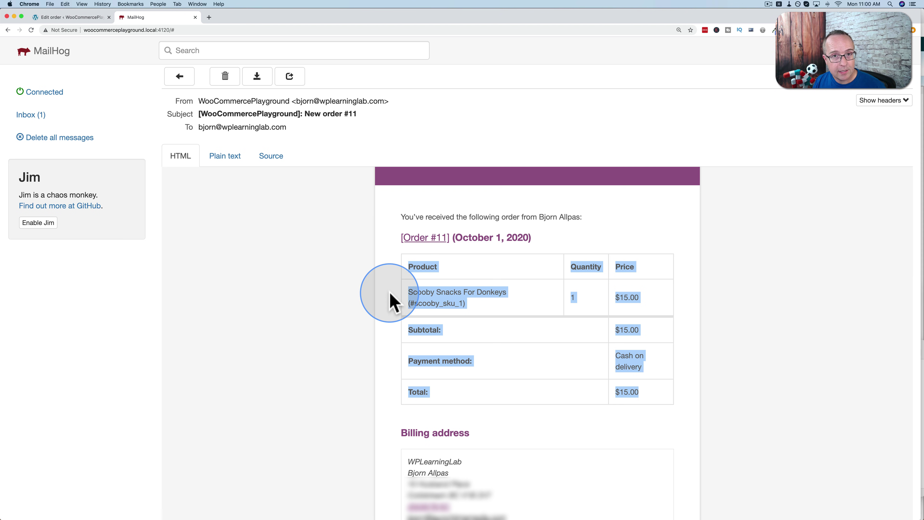
Go from order #11 to the Emails section of WooCommerce settings
{"action": "left_click", "coordinate": [60, 18]}
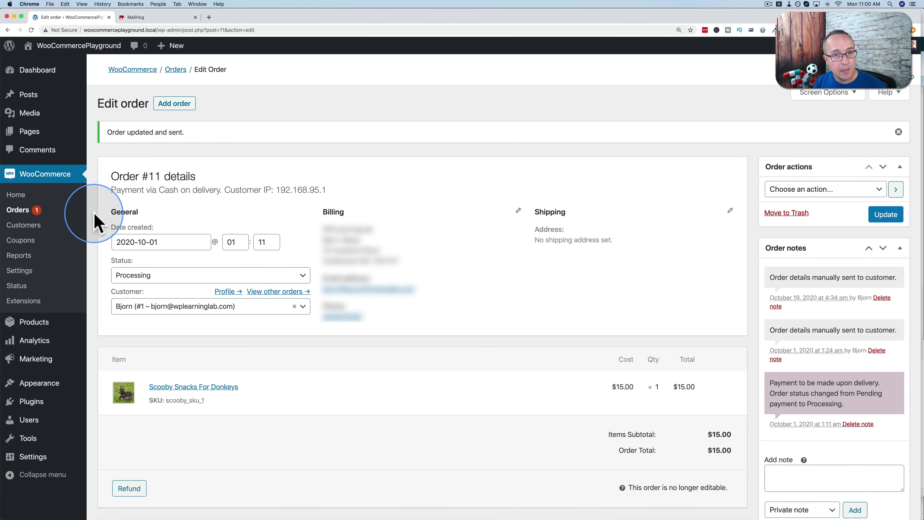
{"action": "left_click", "coordinate": [23, 272]}
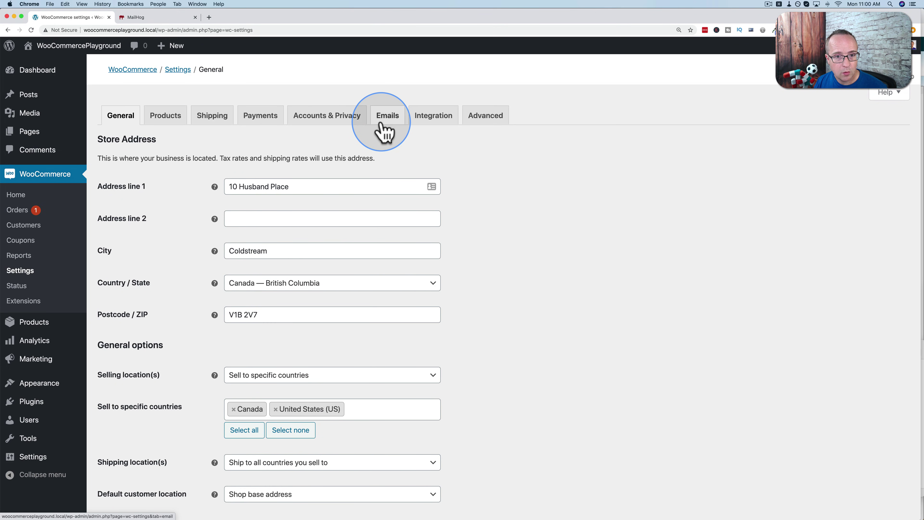
{"action": "left_click", "coordinate": [381, 123]}
{"action": "scroll", "coordinate": [245, 158], "scroll_direction": "down", "scroll_amount": 2}
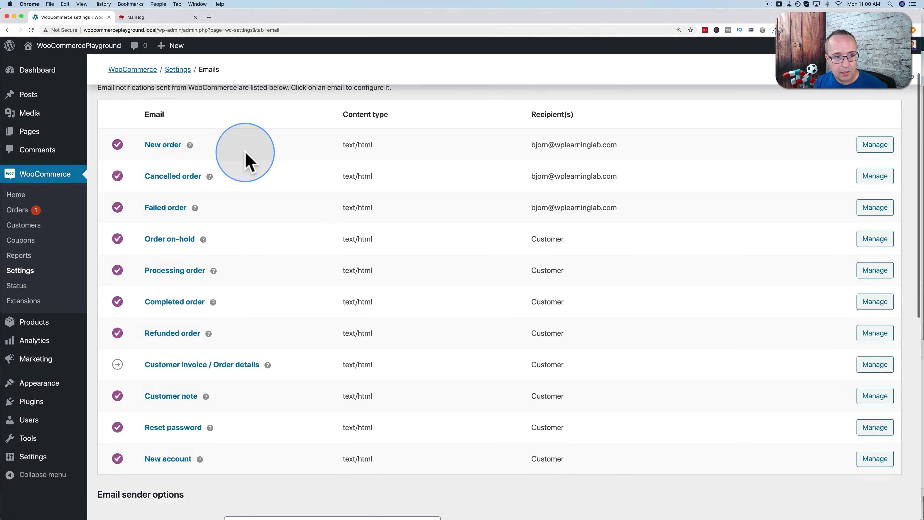
{"action": "scroll", "coordinate": [330, 144], "scroll_direction": "up", "scroll_amount": 2}
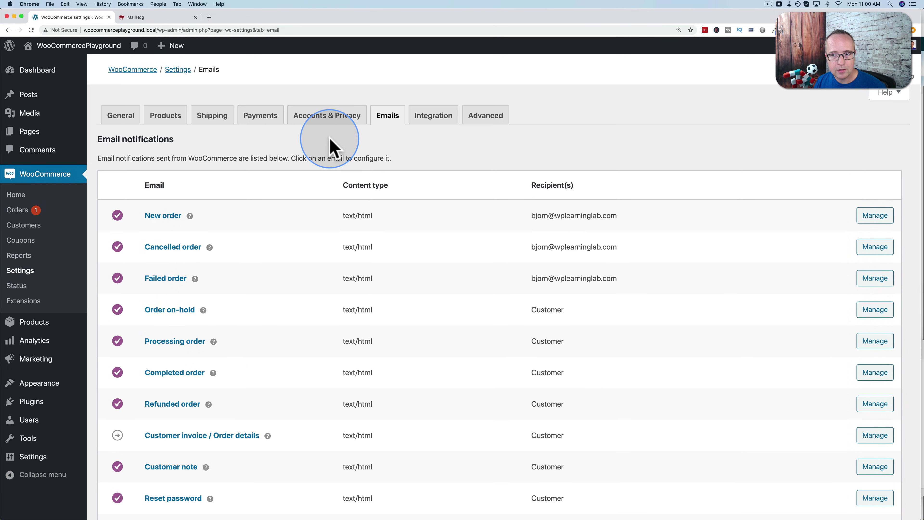
Open the New order email settings and scroll down to its HTML template section
{"action": "left_click", "coordinate": [164, 218]}
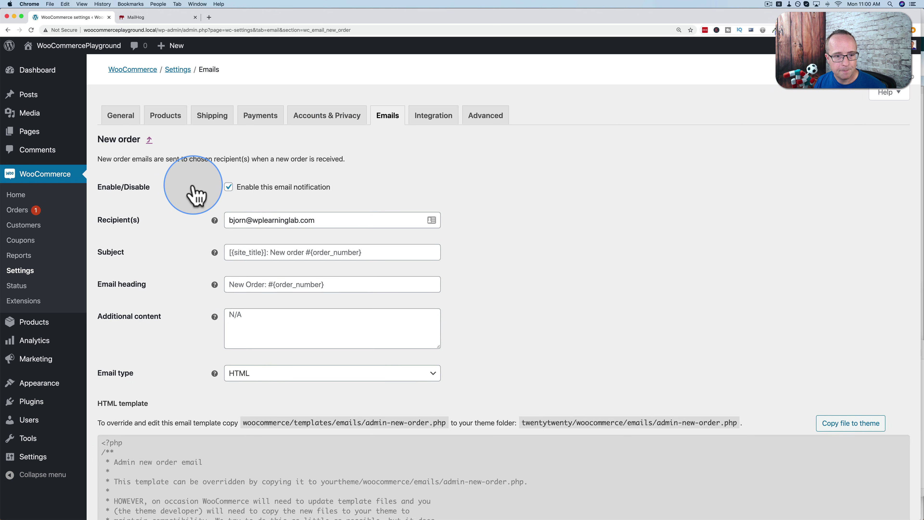
{"action": "scroll", "coordinate": [191, 194], "scroll_direction": "down", "scroll_amount": 1}
{"action": "scroll", "coordinate": [196, 195], "scroll_direction": "down", "scroll_amount": 6}
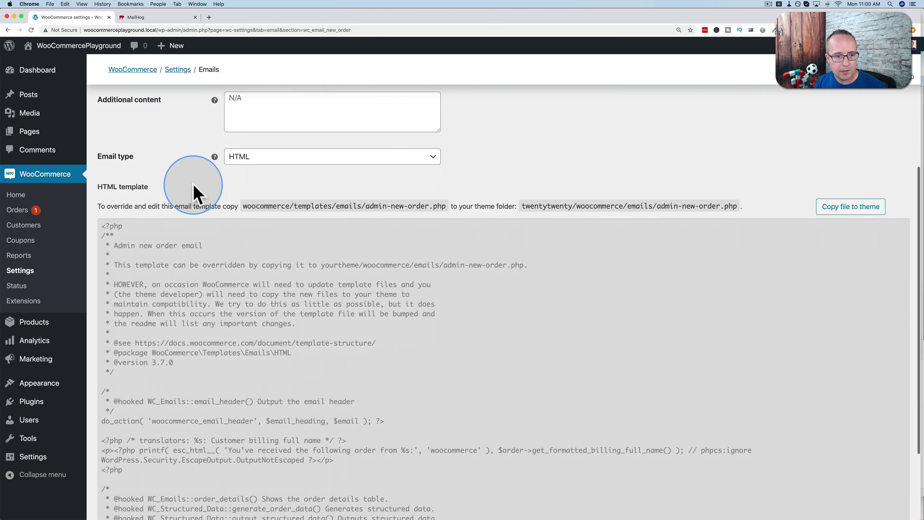
{"action": "scroll", "coordinate": [275, 286], "scroll_direction": "down", "scroll_amount": 6}
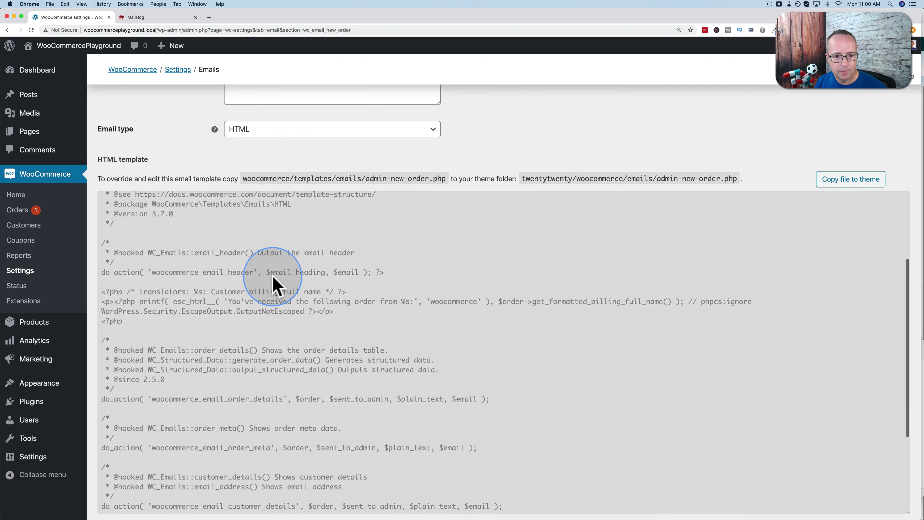
{"action": "scroll", "coordinate": [275, 285], "scroll_direction": "down", "scroll_amount": 4}
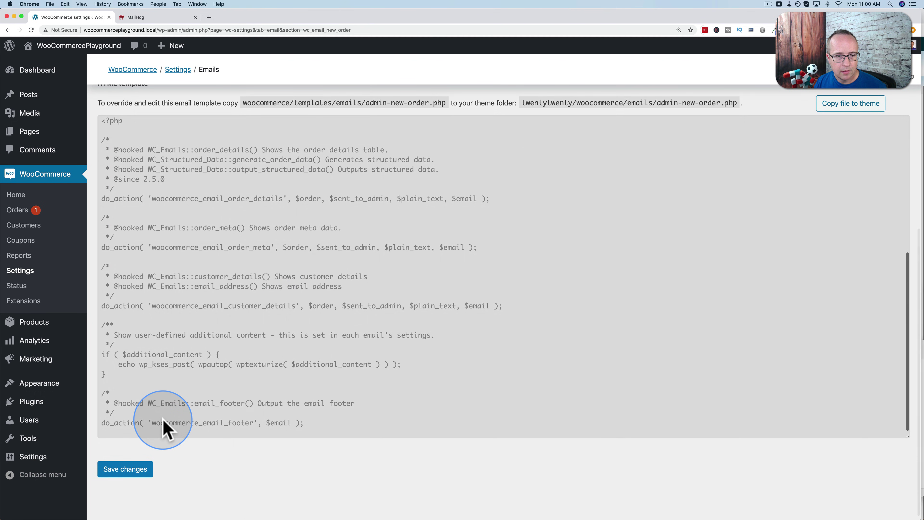
{"action": "scroll", "coordinate": [165, 429], "scroll_direction": "up", "scroll_amount": 5}
{"action": "scroll", "coordinate": [165, 429], "scroll_direction": "up", "scroll_amount": 1}
Highlight the template's header comment lines and the theme override instructions
{"action": "left_click_drag", "start_coordinate": [340, 300], "coordinate": [224, 174]}
{"action": "scroll", "coordinate": [223, 174], "scroll_direction": "up", "scroll_amount": 3}
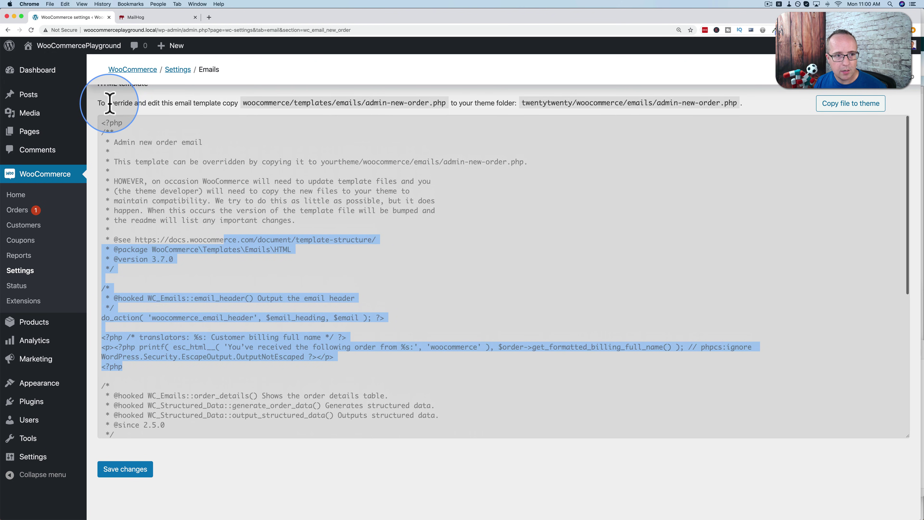
{"action": "left_click_drag", "start_coordinate": [98, 103], "coordinate": [755, 110]}
{"action": "left_click", "coordinate": [755, 109]}
{"action": "scroll", "coordinate": [768, 120], "scroll_direction": "up", "scroll_amount": 5}
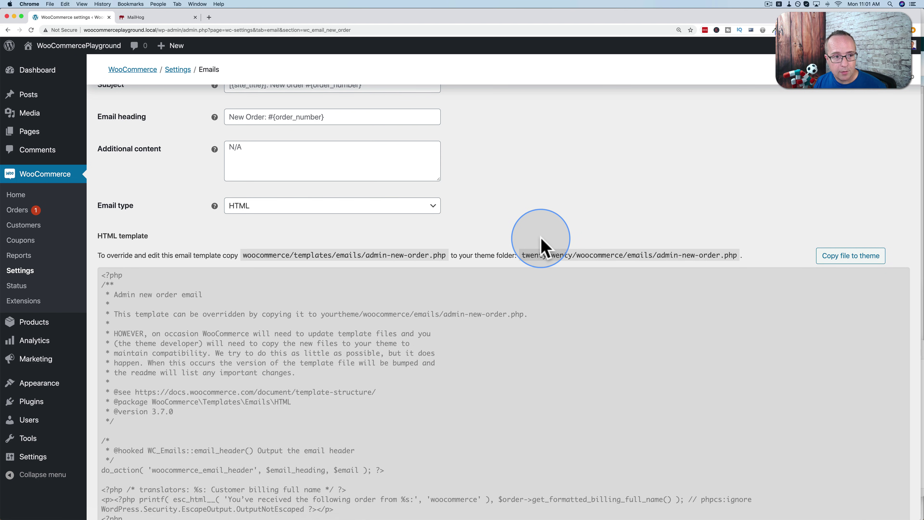
{"action": "scroll", "coordinate": [543, 240], "scroll_direction": "up", "scroll_amount": 5}
{"action": "scroll", "coordinate": [407, 302], "scroll_direction": "up", "scroll_amount": 2}
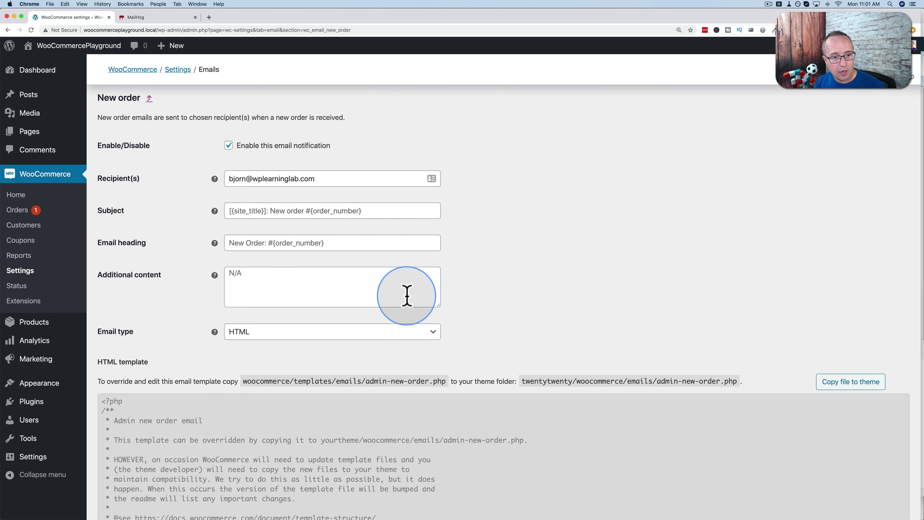
{"action": "mouse_move", "coordinate": [215, 179]}
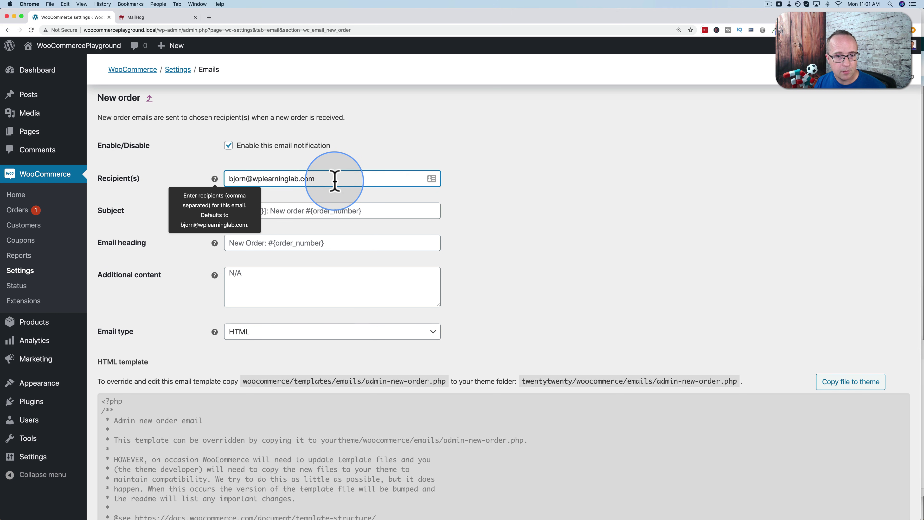
{"action": "left_click", "coordinate": [363, 218]}
{"action": "left_click", "coordinate": [413, 211]}
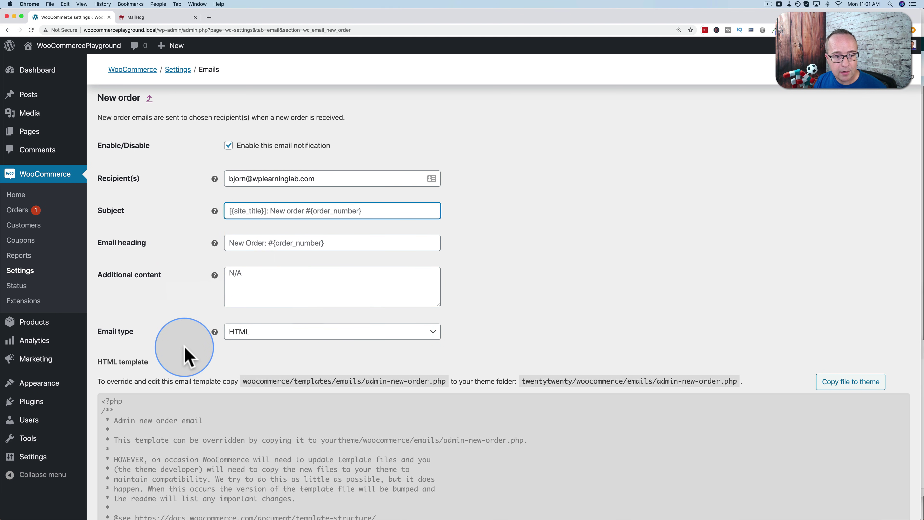
{"action": "left_click", "coordinate": [193, 200]}
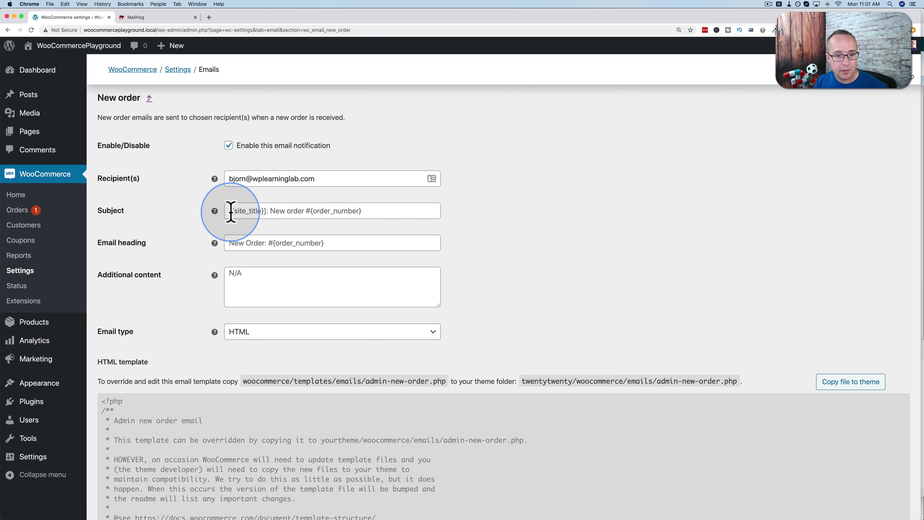
{"action": "left_click", "coordinate": [161, 19]}
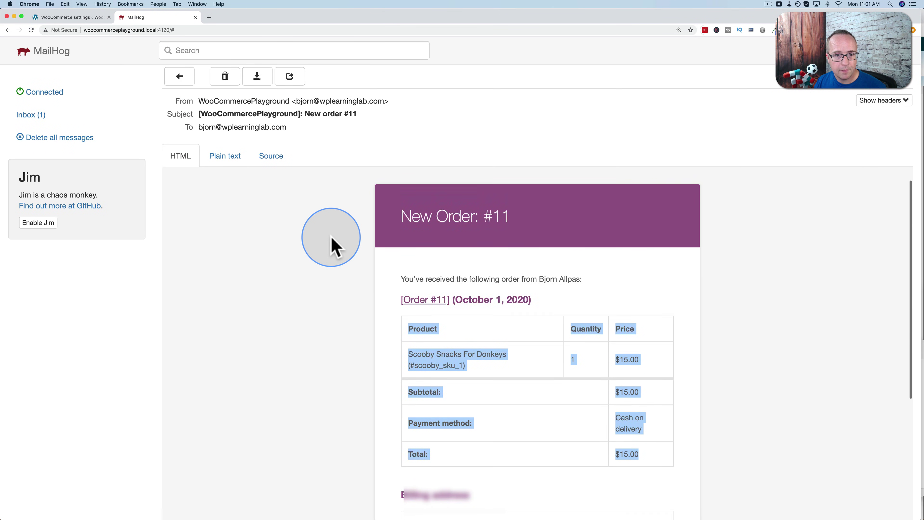
{"action": "left_click_drag", "start_coordinate": [302, 113], "coordinate": [199, 114]}
{"action": "double_click", "coordinate": [356, 113]}
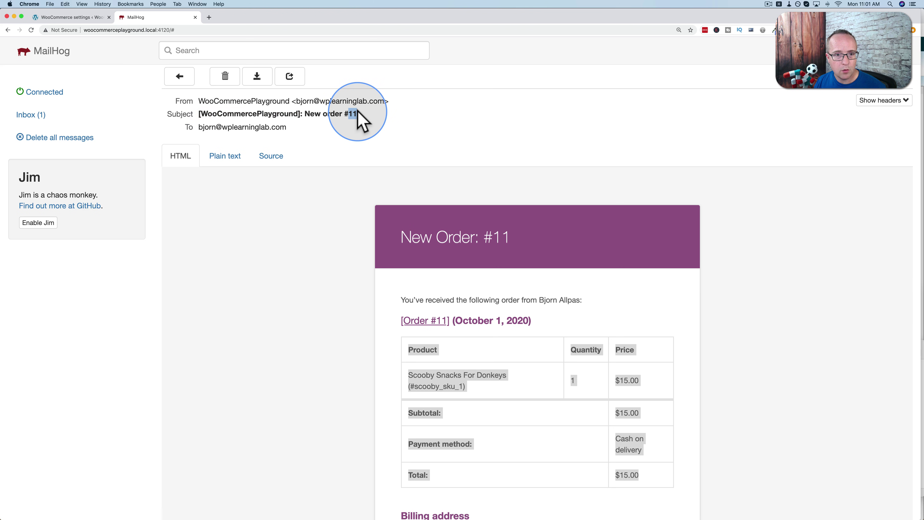
{"action": "left_click", "coordinate": [71, 18]}
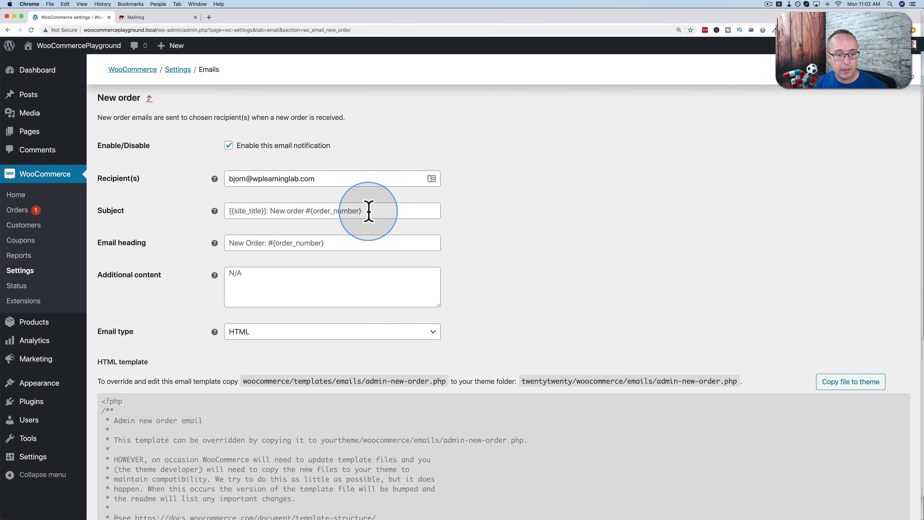
Note the core woocommerce/templates/emails/admin-new-order.php path, then bring Finder forward
{"action": "scroll", "coordinate": [368, 211], "scroll_direction": "down", "scroll_amount": 3}
{"action": "left_click_drag", "start_coordinate": [261, 299], "coordinate": [440, 296]}
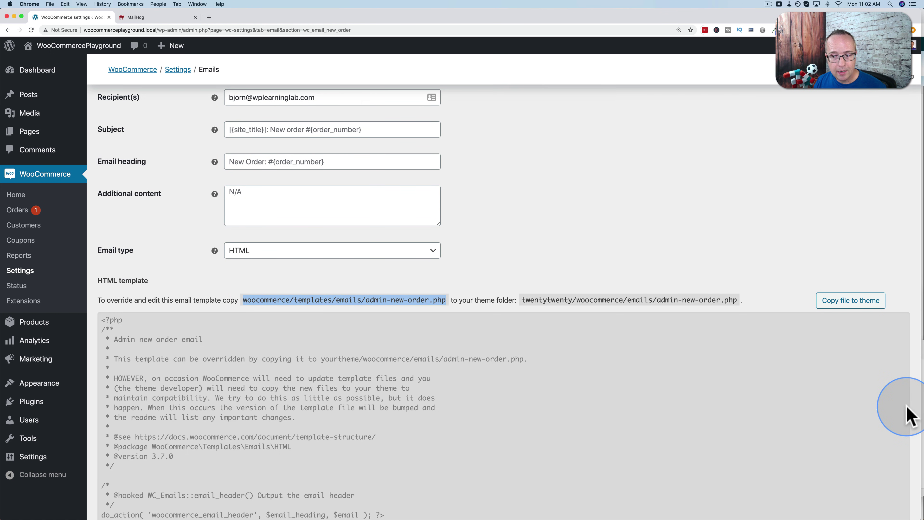
{"action": "left_click", "coordinate": [917, 402]}
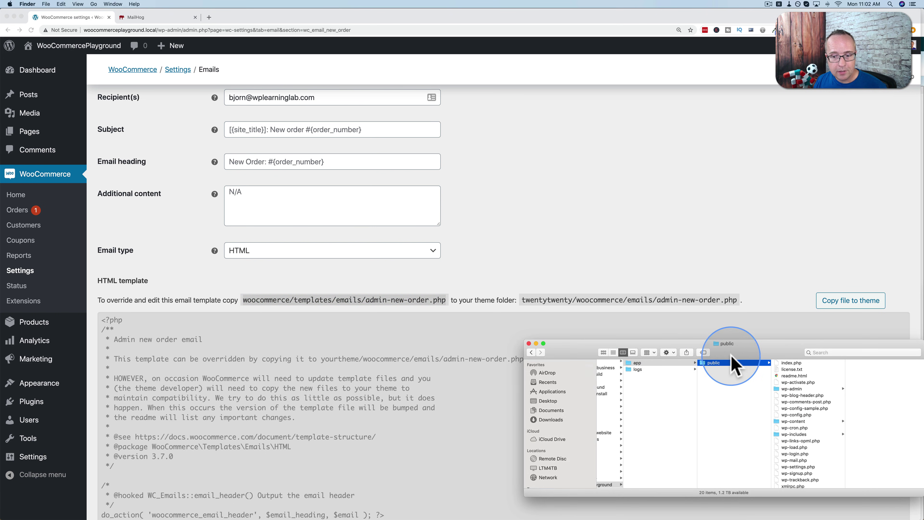
In Finder, browse wp-content > plugins > woocommerce > templates > emails and preview admin-new-order.php
{"action": "left_click_drag", "start_coordinate": [742, 351], "coordinate": [423, 278]}
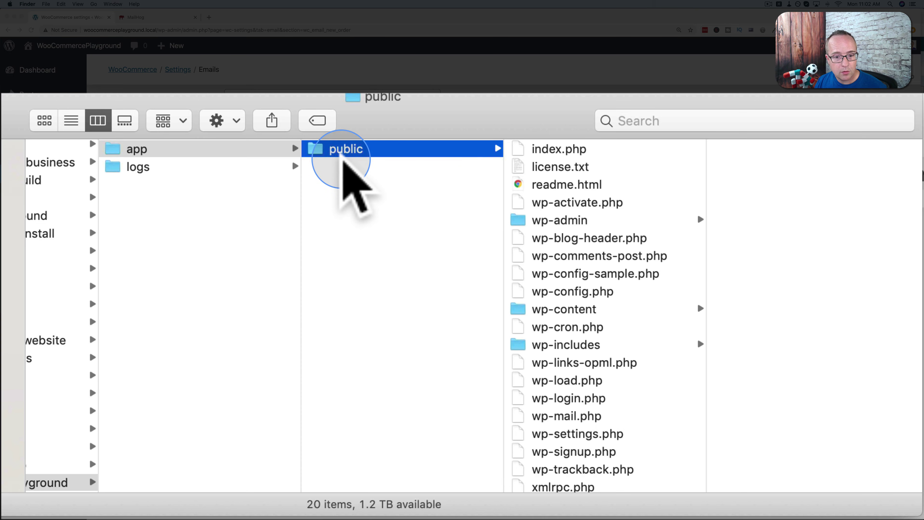
{"action": "scroll", "coordinate": [608, 302], "scroll_direction": "down", "scroll_amount": 1}
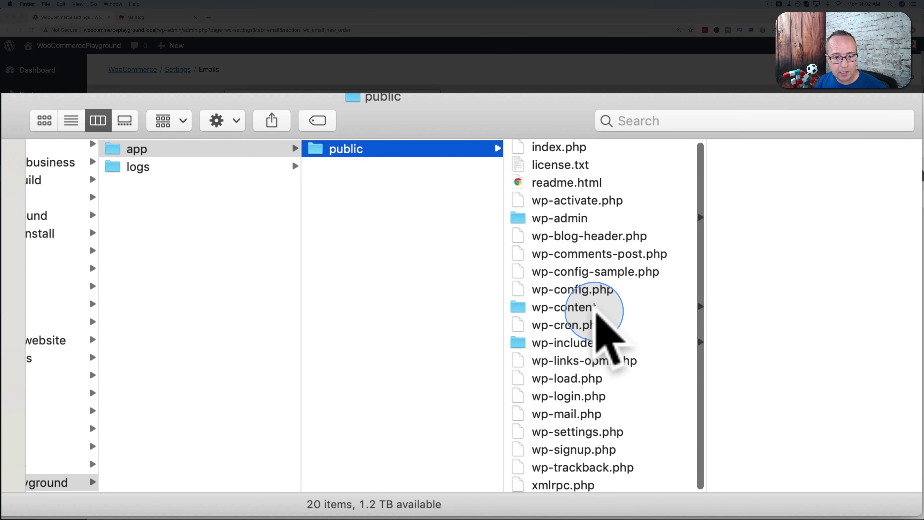
{"action": "left_click", "coordinate": [562, 306]}
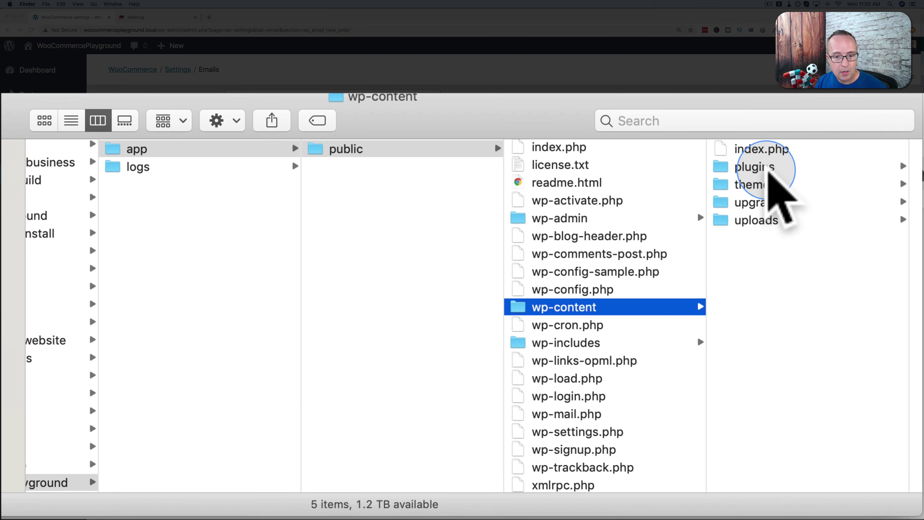
{"action": "left_click", "coordinate": [763, 168]}
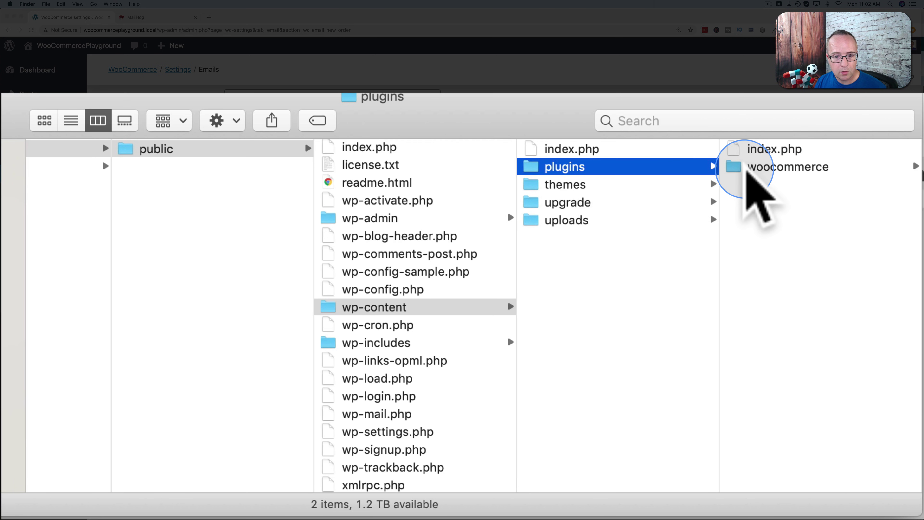
{"action": "left_click", "coordinate": [747, 168]}
{"action": "left_click", "coordinate": [768, 310]}
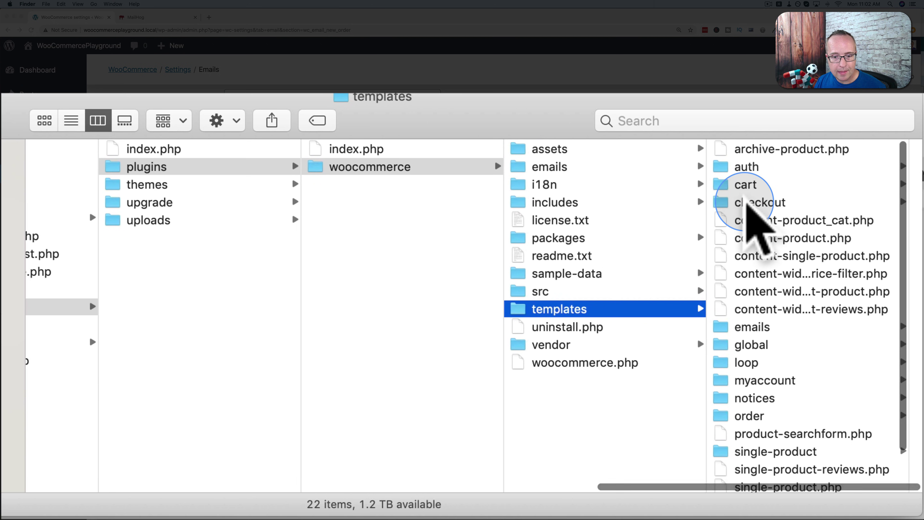
{"action": "scroll", "coordinate": [750, 169], "scroll_direction": "down", "scroll_amount": 3}
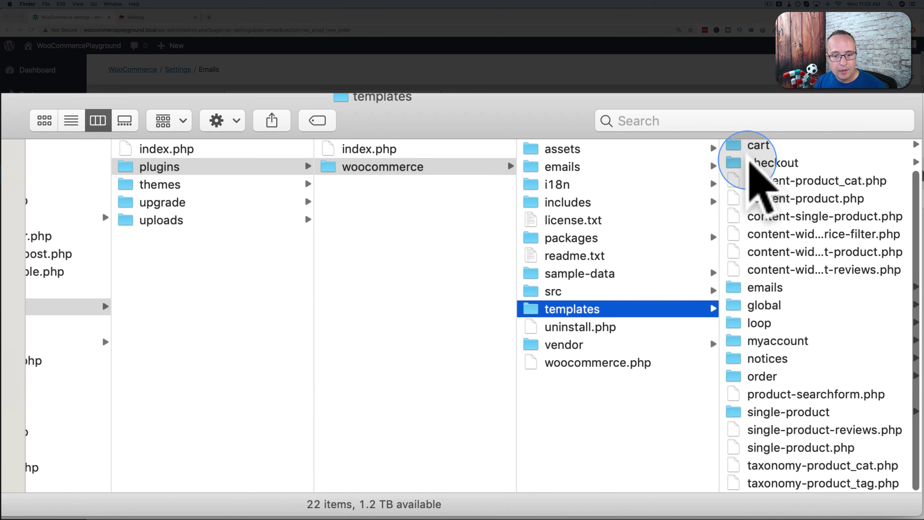
{"action": "left_click", "coordinate": [764, 289]}
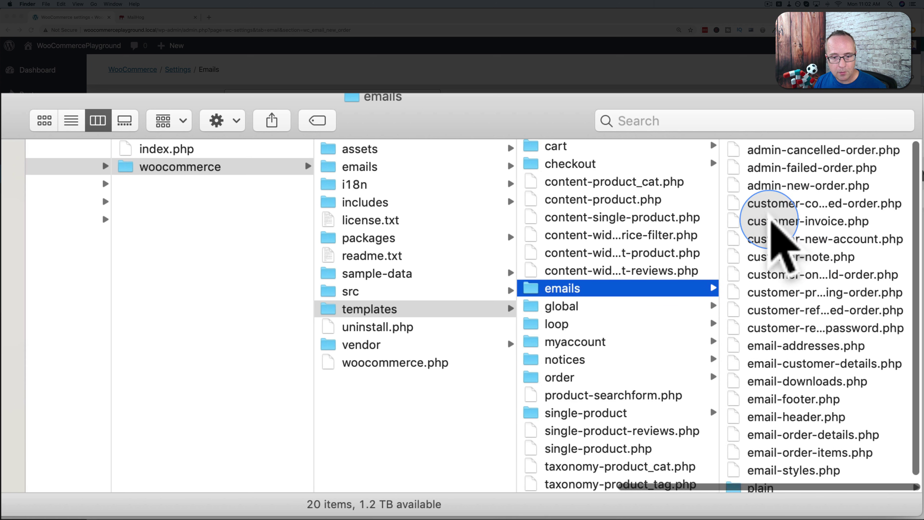
{"action": "left_click", "coordinate": [802, 184]}
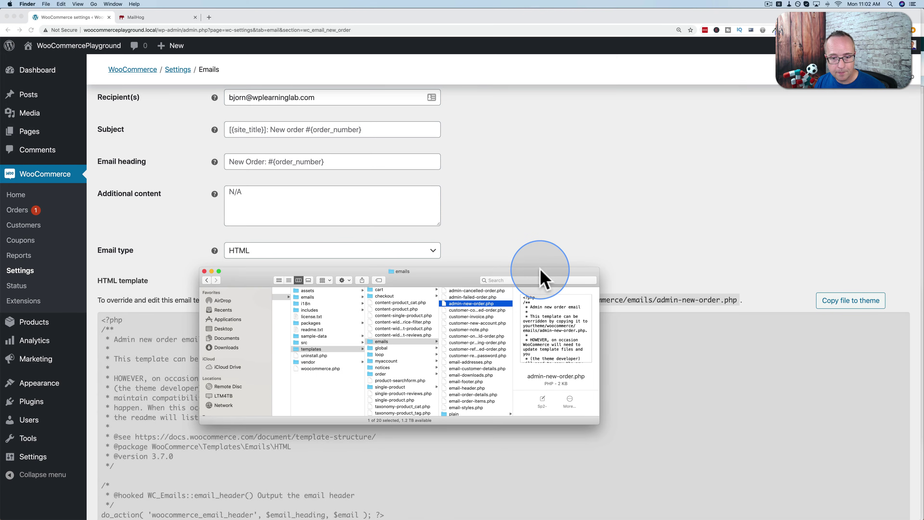
{"action": "left_click_drag", "start_coordinate": [541, 274], "coordinate": [548, 334]}
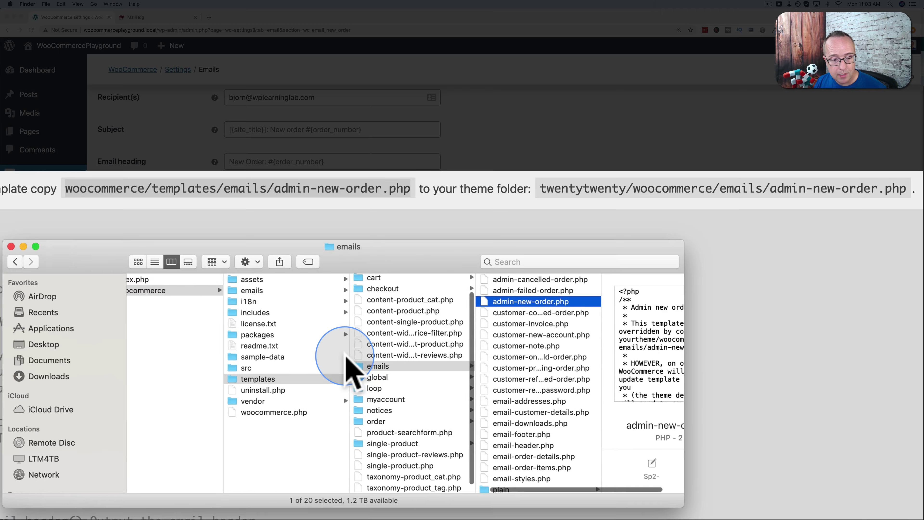
{"action": "scroll", "coordinate": [410, 402], "scroll_direction": "left", "scroll_amount": 10}
Create a woocommerce folder containing an emails folder inside the twentytwenty theme
{"action": "scroll", "coordinate": [347, 364], "scroll_direction": "left", "scroll_amount": 3}
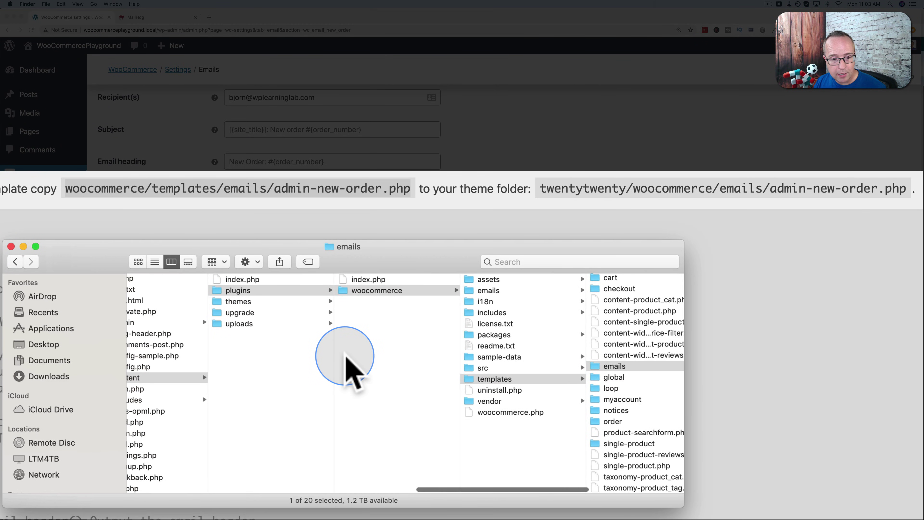
{"action": "left_click", "coordinate": [234, 302]}
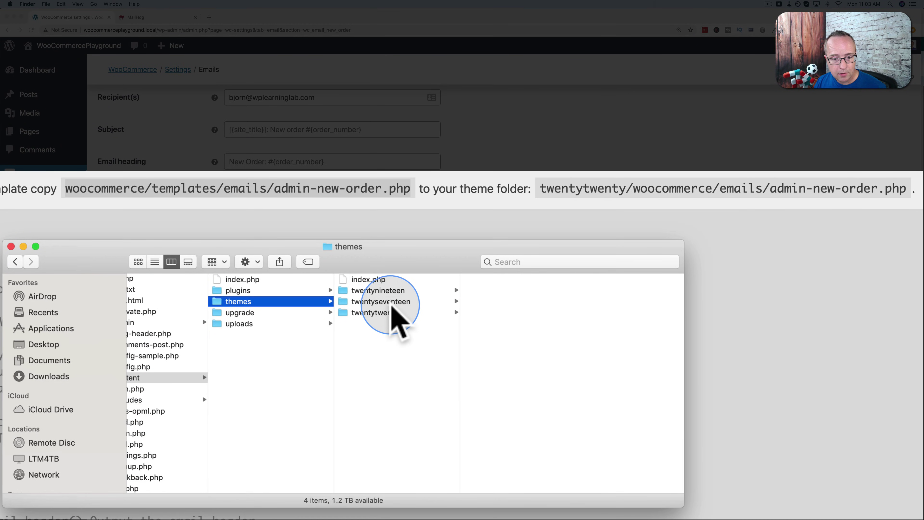
{"action": "left_click", "coordinate": [388, 313]}
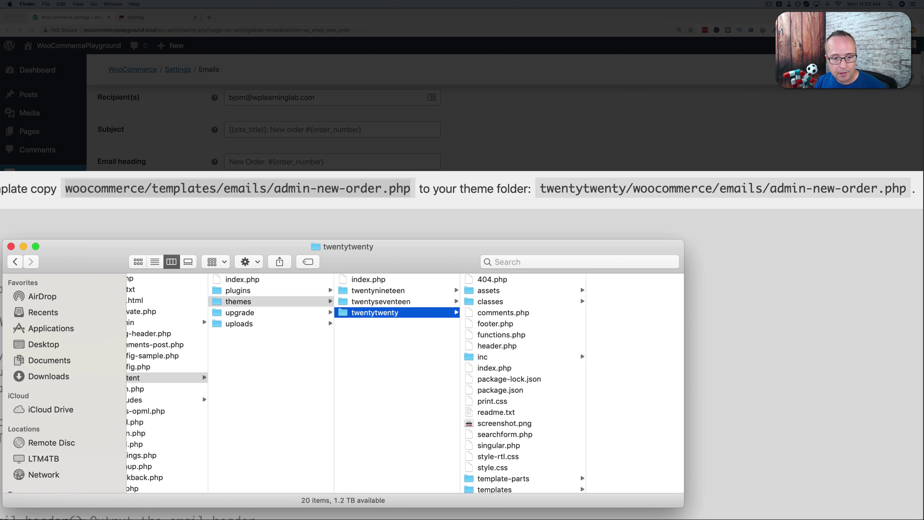
{"action": "key", "text": "super+shift+n"}
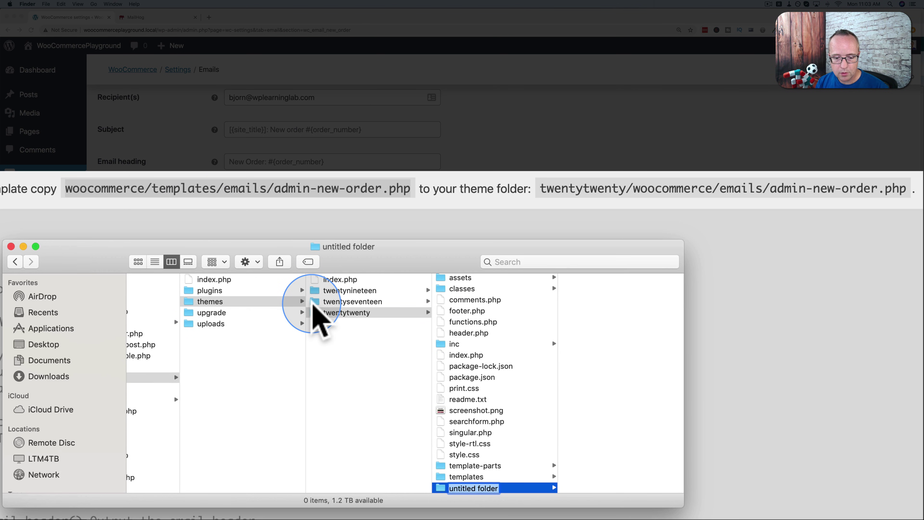
{"action": "type", "text": "woocommerce"}
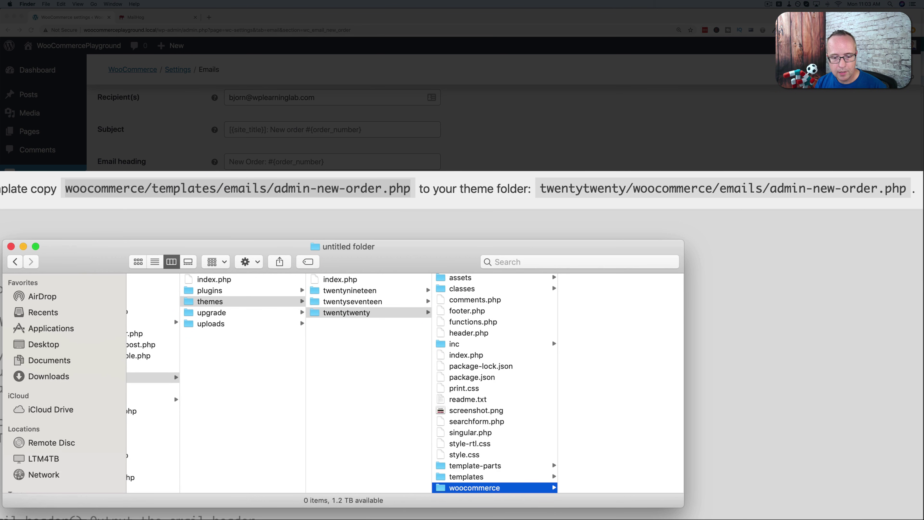
{"action": "key", "text": "super+shift+n"}
{"action": "type", "text": "emails"}
{"action": "key", "text": "Return"}
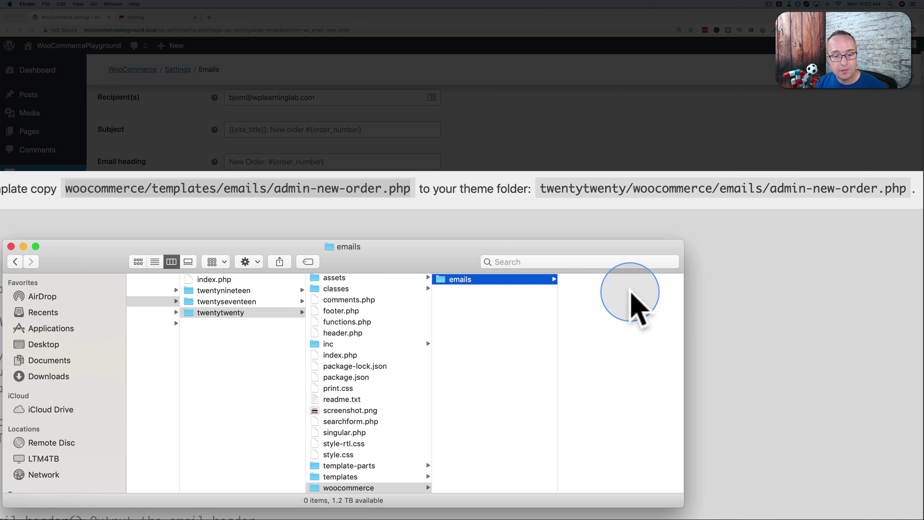
{"action": "scroll", "coordinate": [598, 313], "scroll_direction": "left", "scroll_amount": 5}
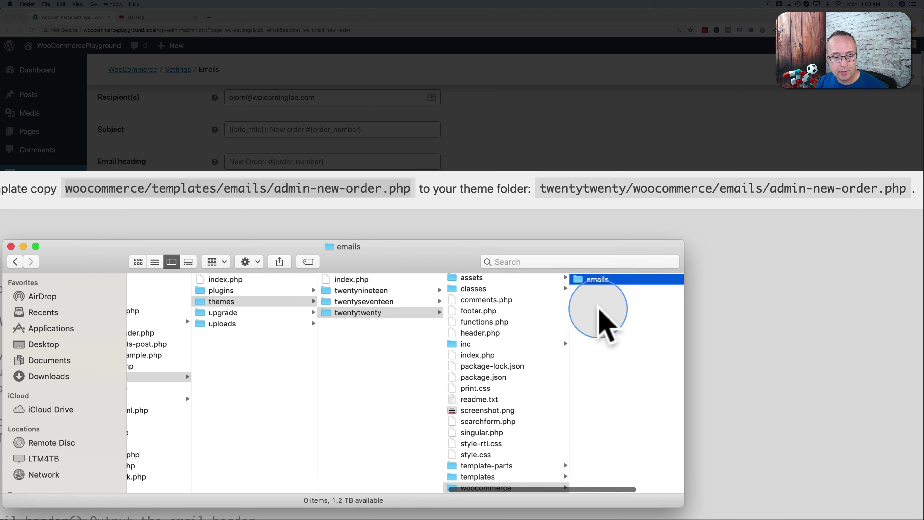
Copy admin-new-order.php from plugins/woocommerce/templates/emails into twentytwenty/woocommerce/emails
{"action": "left_click", "coordinate": [431, 291]}
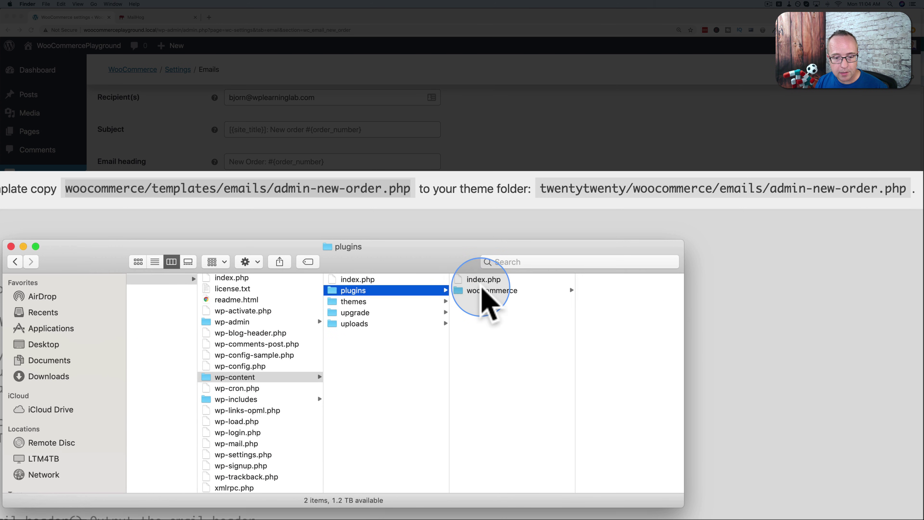
{"action": "left_click", "coordinate": [489, 291]}
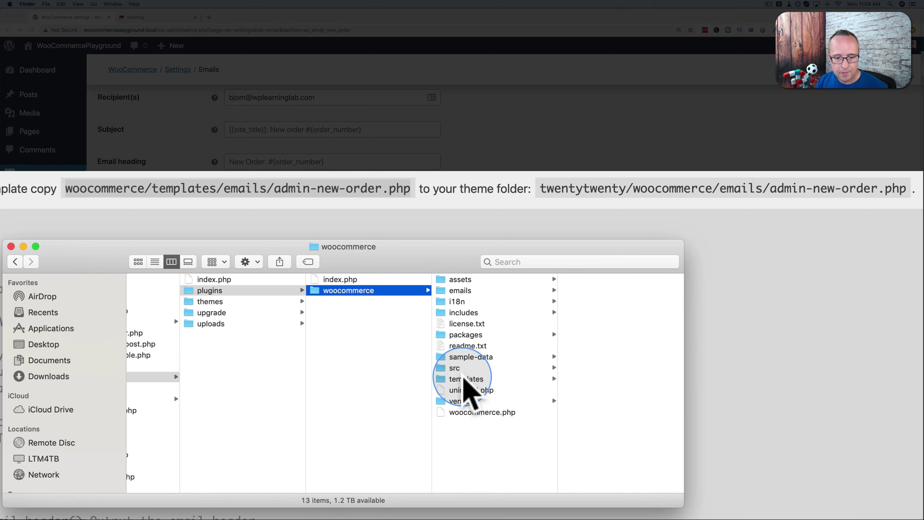
{"action": "left_click", "coordinate": [467, 380]}
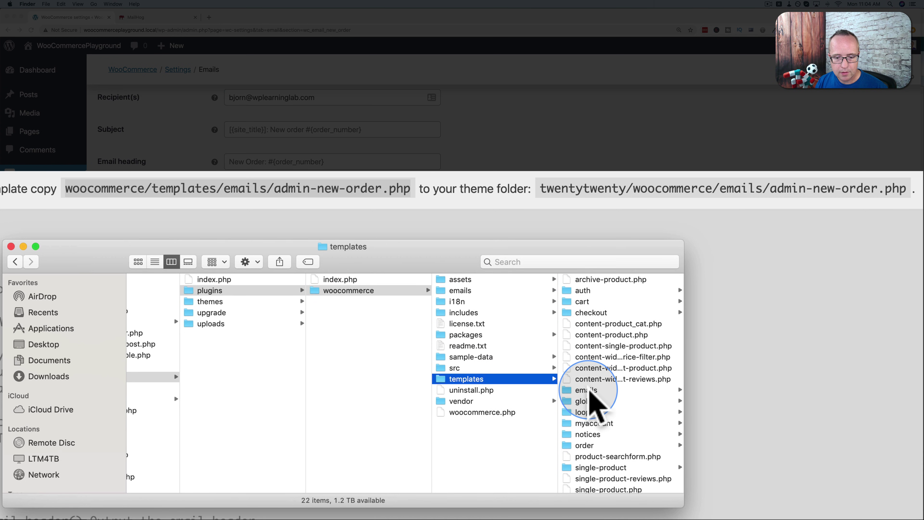
{"action": "left_click", "coordinate": [591, 390]}
{"action": "left_click_drag", "start_coordinate": [596, 302], "coordinate": [531, 286]}
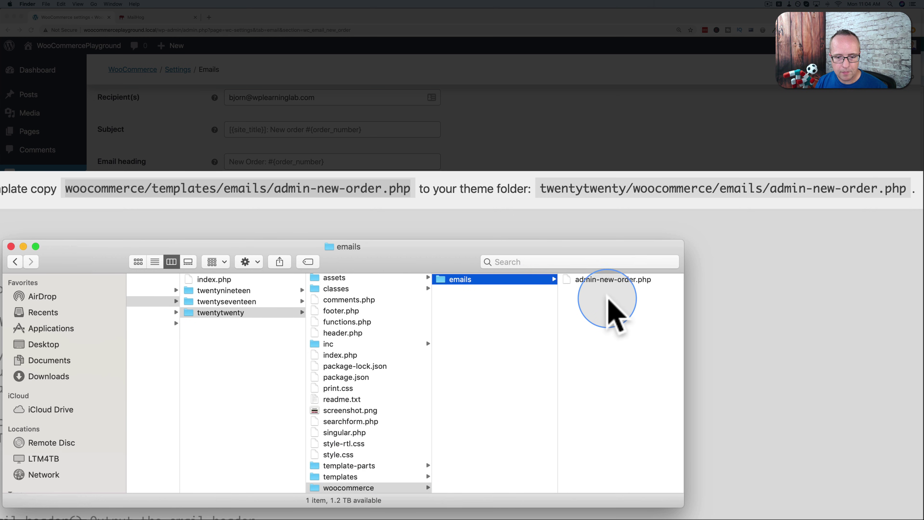
{"action": "left_click", "coordinate": [617, 282]}
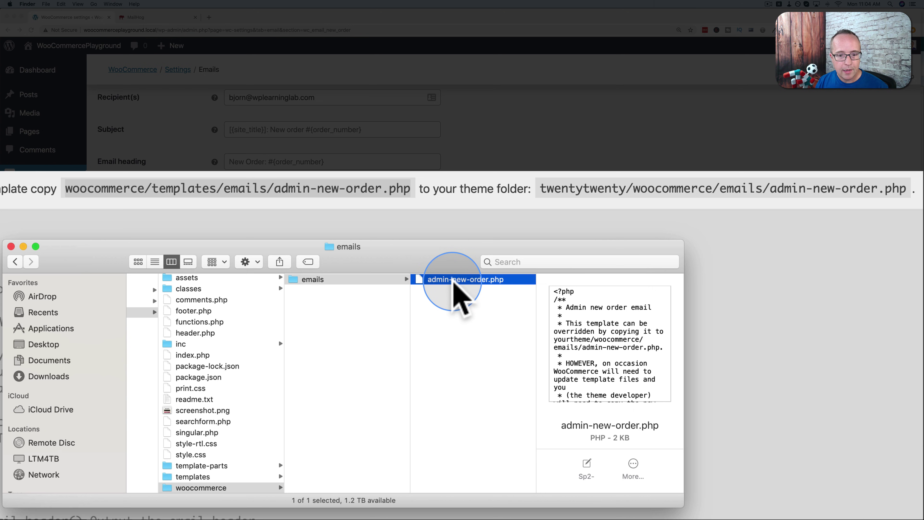
Open the theme's copy of admin-new-order.php in Sublime Text
{"action": "right_click", "coordinate": [453, 284]}
{"action": "mouse_move", "coordinate": [545, 257]}
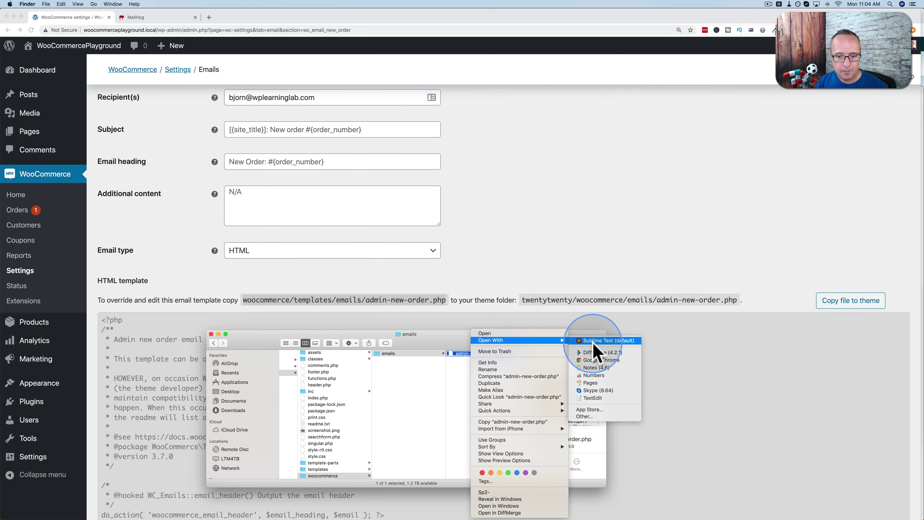
{"action": "left_click", "coordinate": [595, 341]}
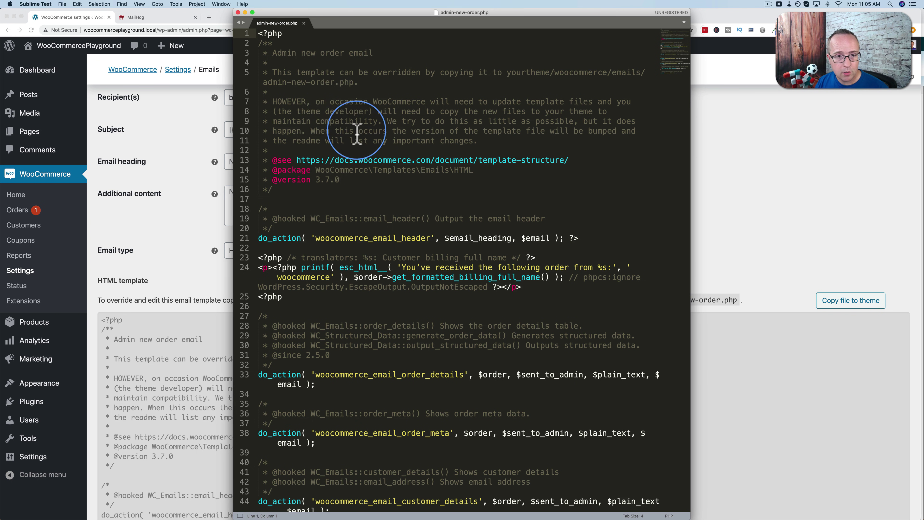
Select the opening <?php tag, the email header comment and its do_action line
{"action": "left_click_drag", "start_coordinate": [283, 37], "coordinate": [259, 33]}
{"action": "scroll", "coordinate": [284, 222], "scroll_direction": "down", "scroll_amount": 2}
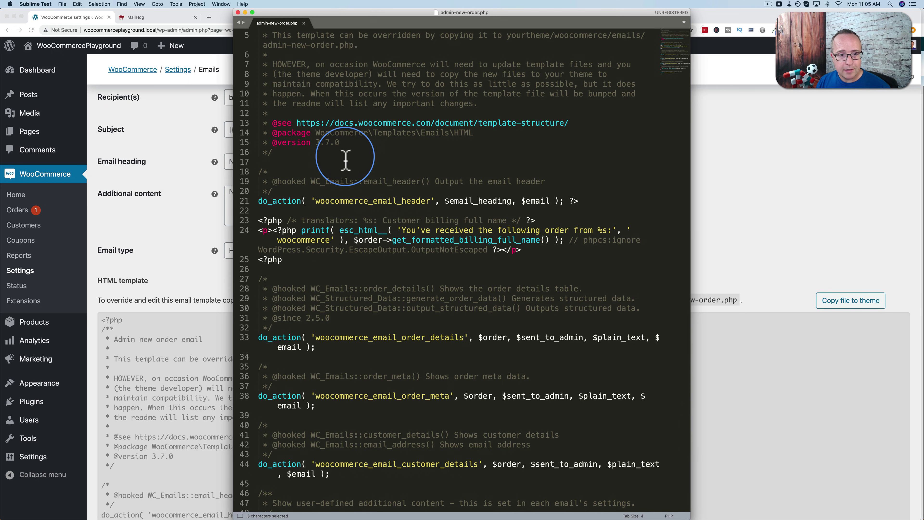
{"action": "scroll", "coordinate": [346, 160], "scroll_direction": "down", "scroll_amount": 3}
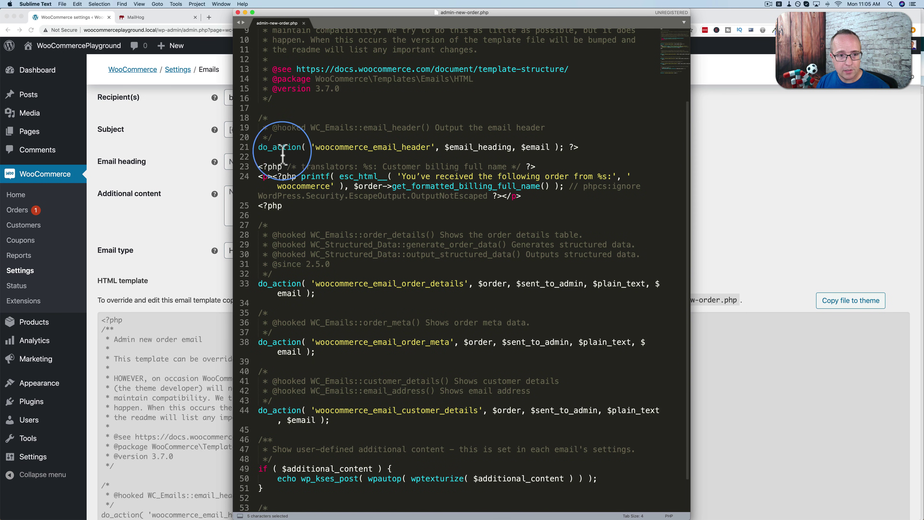
{"action": "mouse_move", "coordinate": [260, 151]}
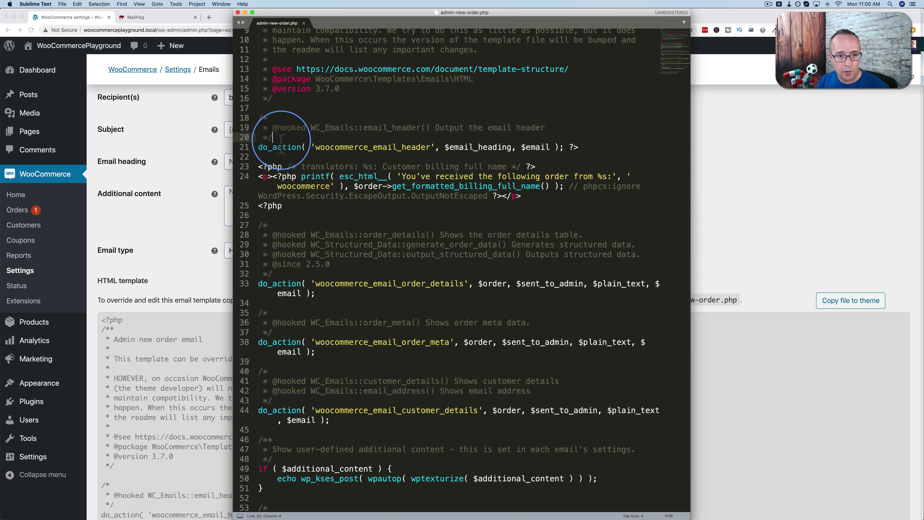
{"action": "left_click_drag", "start_coordinate": [272, 139], "coordinate": [254, 119]}
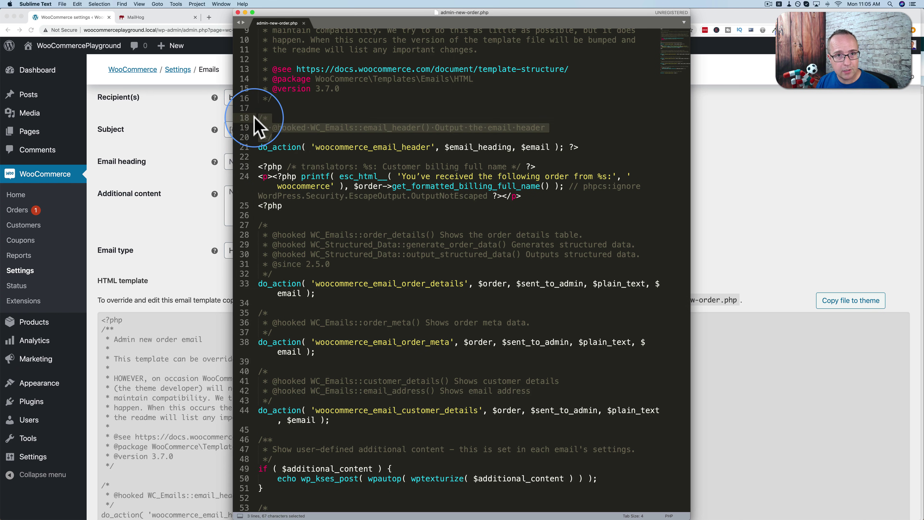
{"action": "left_click_drag", "start_coordinate": [259, 147], "coordinate": [399, 156]}
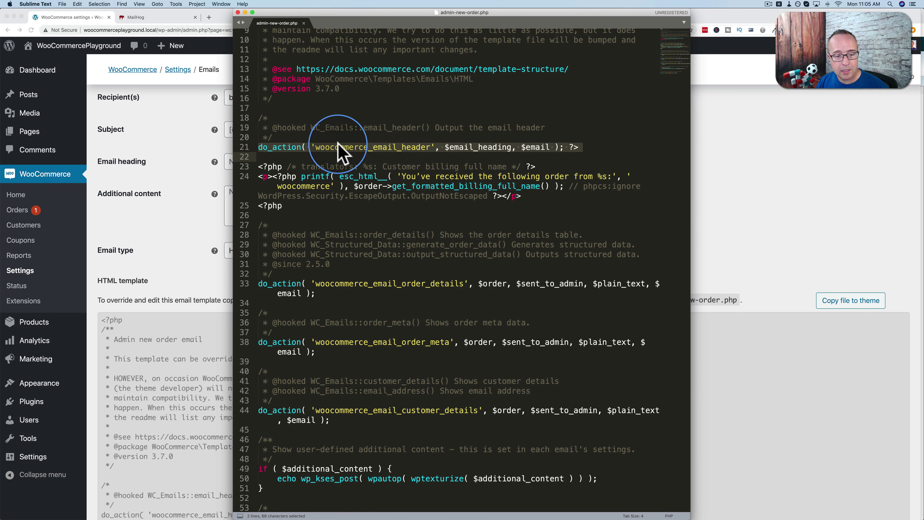
{"action": "scroll", "coordinate": [337, 150], "scroll_direction": "down", "scroll_amount": 3}
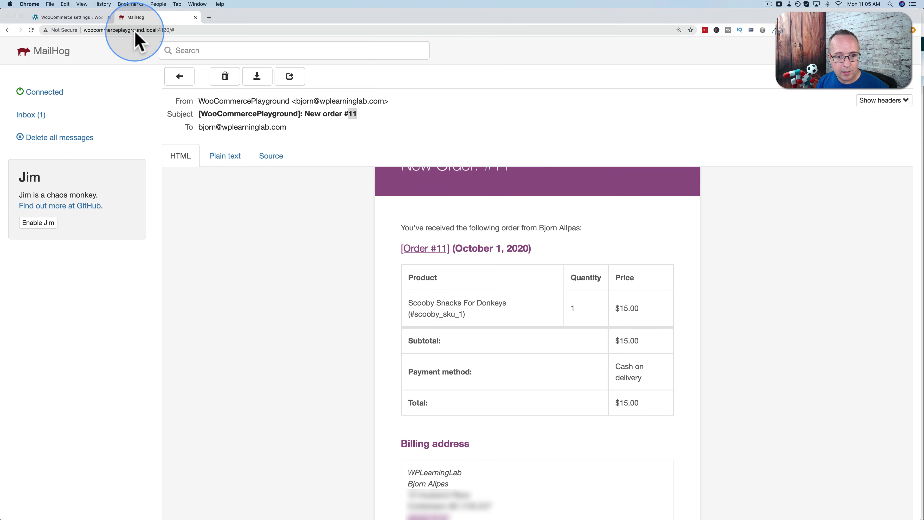
Compare line 24's intro sentence with the intro sentence in the MailHog email
{"action": "key", "text": "super+Tab"}
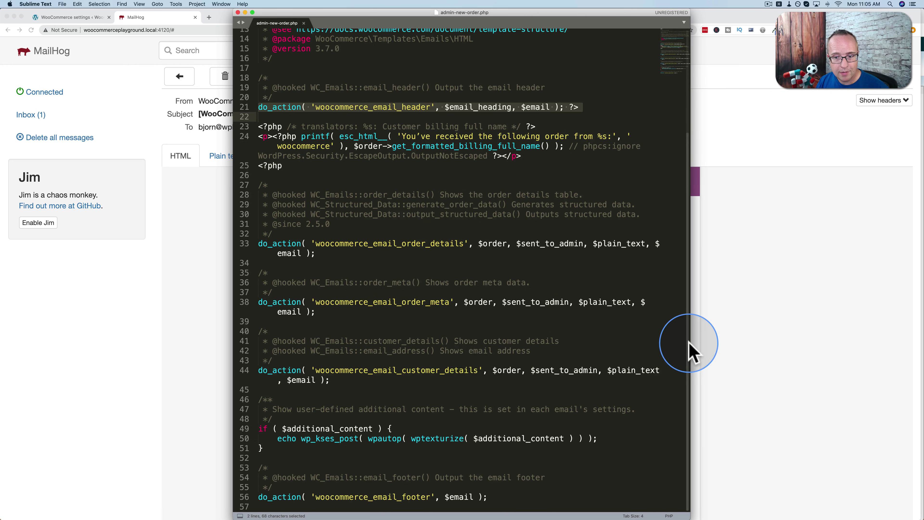
{"action": "left_click", "coordinate": [702, 346]}
{"action": "scroll", "coordinate": [527, 273], "scroll_direction": "up", "scroll_amount": 1}
{"action": "key", "text": "super+Tab"}
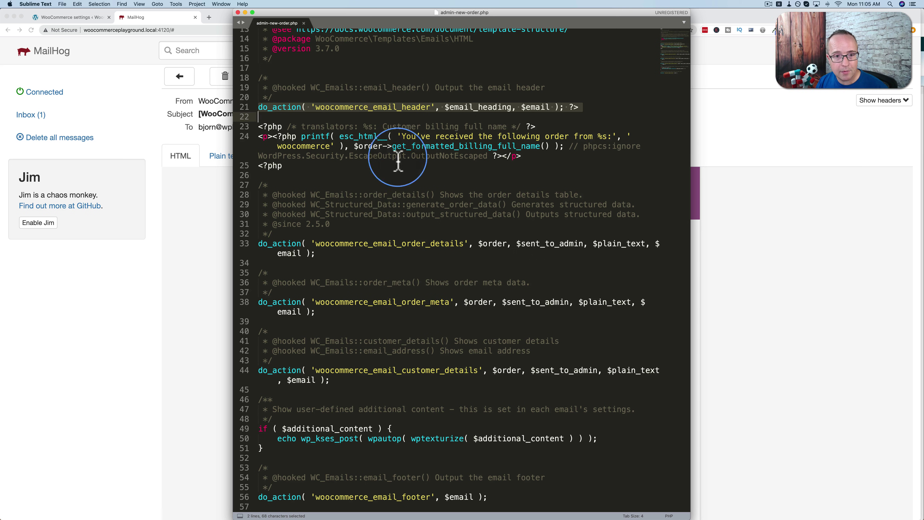
{"action": "left_click_drag", "start_coordinate": [401, 136], "coordinate": [566, 136]}
{"action": "left_click", "coordinate": [598, 136]}
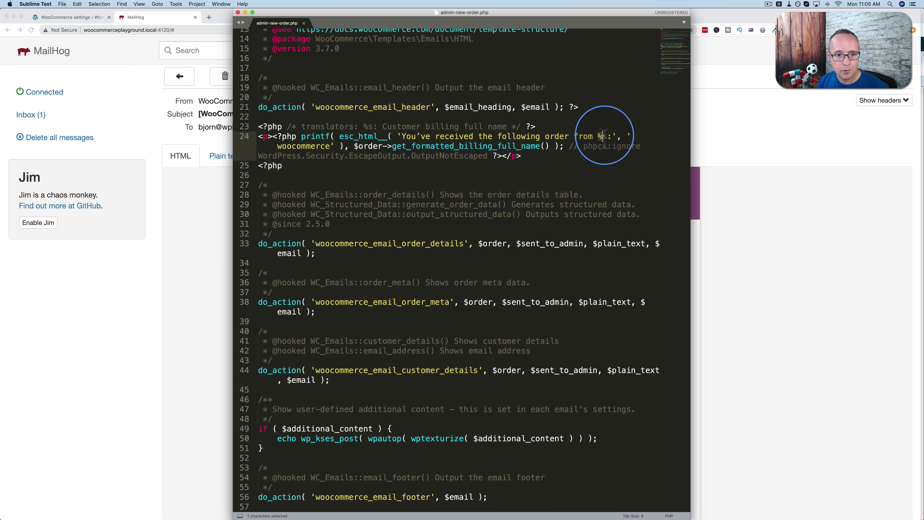
{"action": "left_click", "coordinate": [726, 202]}
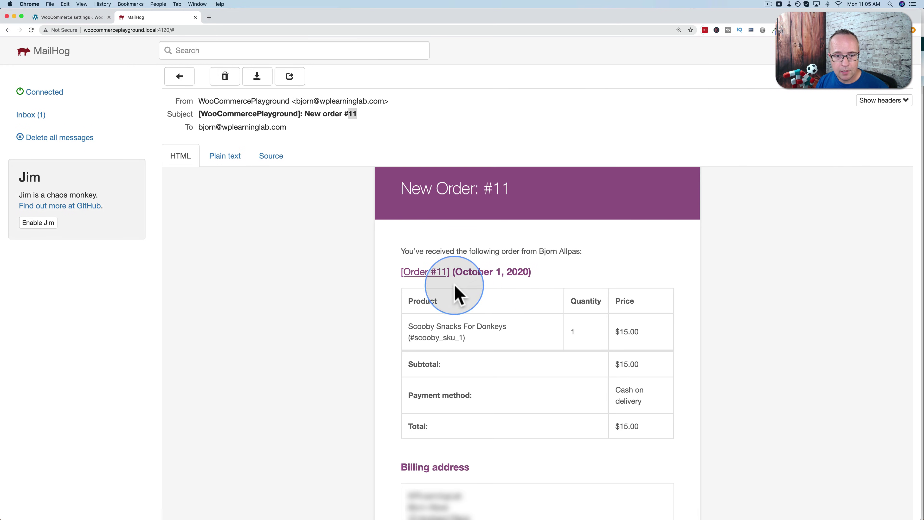
{"action": "left_click_drag", "start_coordinate": [410, 251], "coordinate": [564, 252]}
{"action": "key", "text": "super+Tab"}
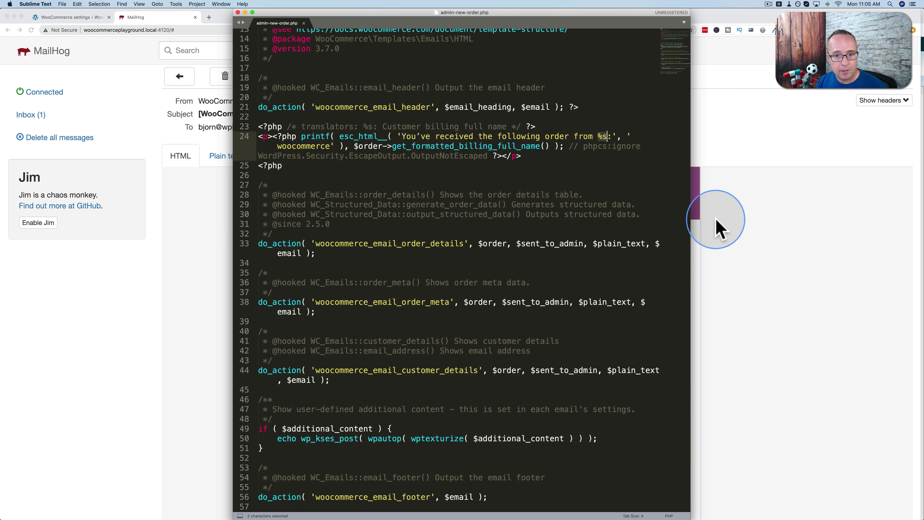
Insert 'testing ' before %s on line 24 of the template
{"action": "left_click", "coordinate": [570, 136]}
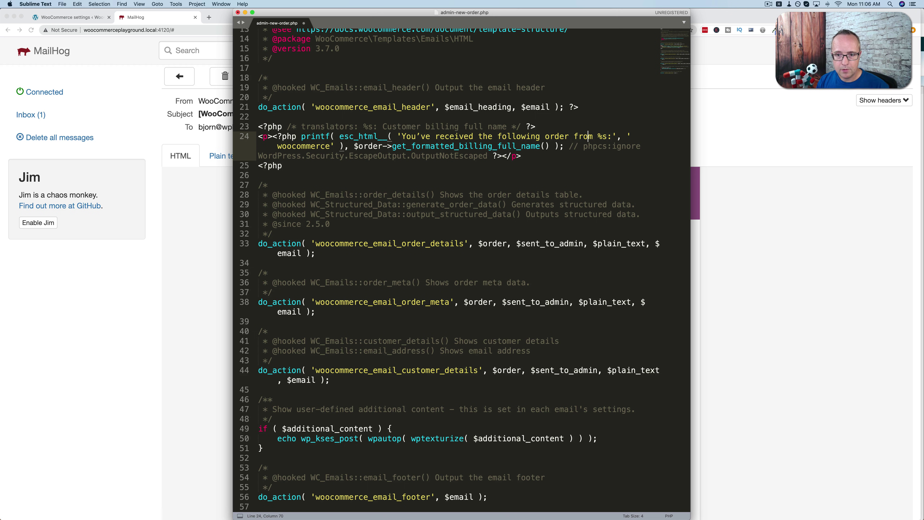
{"action": "type", "text": "testing"}
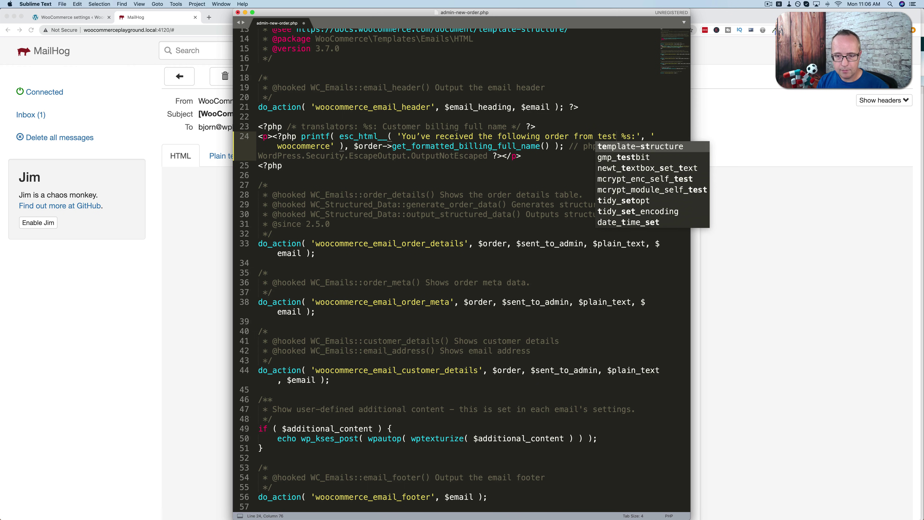
{"action": "left_click", "coordinate": [505, 214]}
Save the edited template and resend order #11's new order notification
{"action": "key", "text": "super+s"}
{"action": "left_click", "coordinate": [71, 17]}
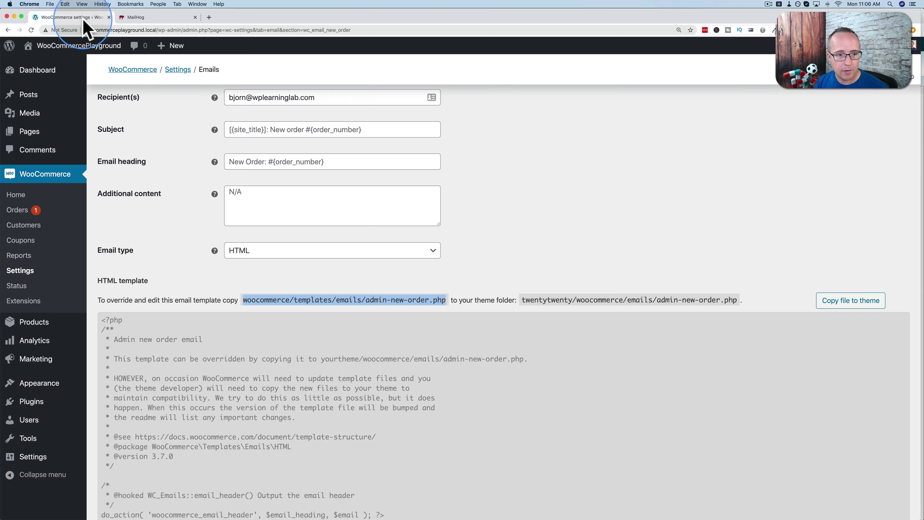
{"action": "left_click", "coordinate": [22, 210]}
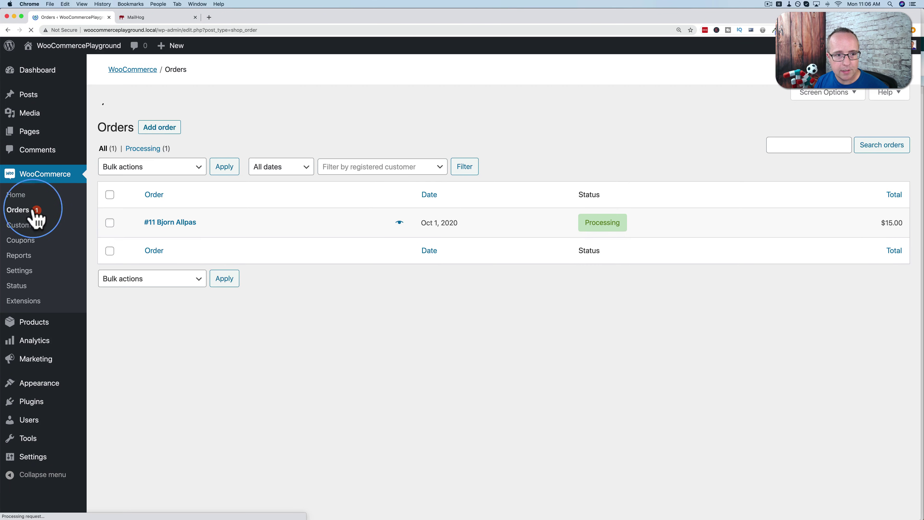
{"action": "left_click", "coordinate": [169, 202]}
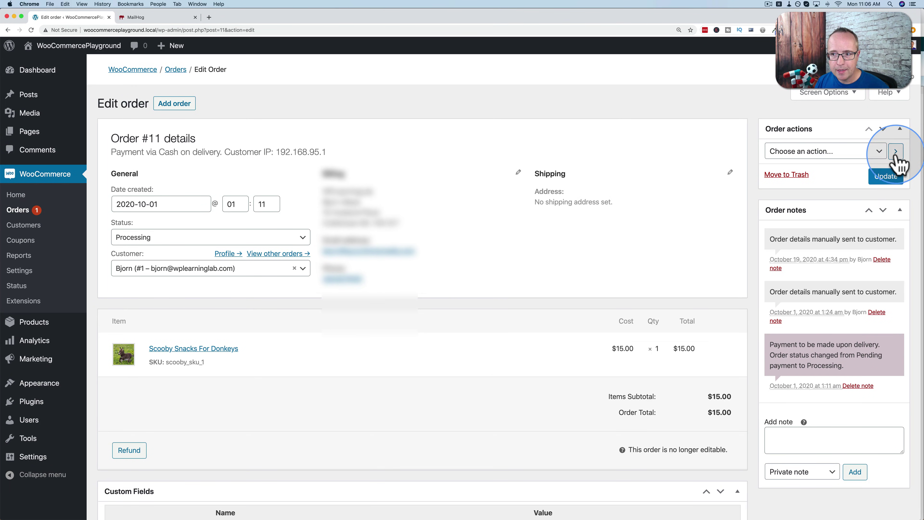
{"action": "left_click", "coordinate": [880, 151]}
{"action": "left_click", "coordinate": [818, 172]}
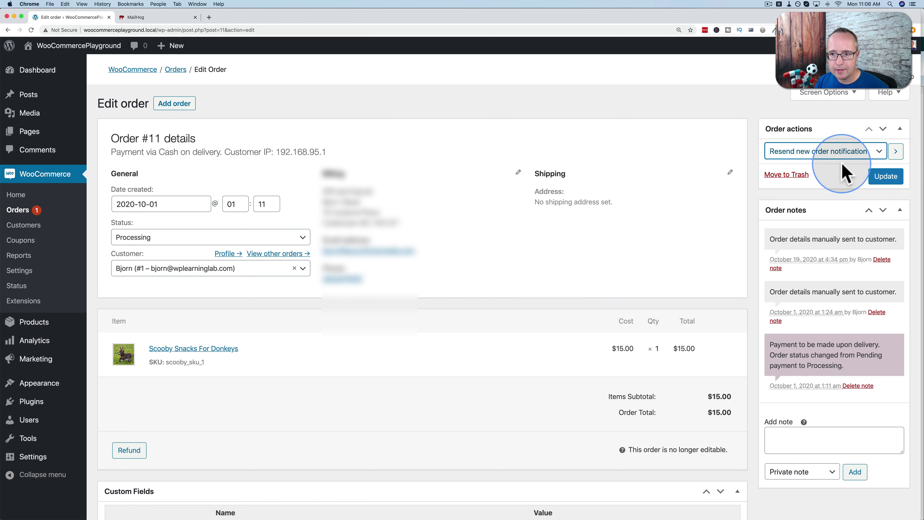
{"action": "left_click", "coordinate": [896, 151]}
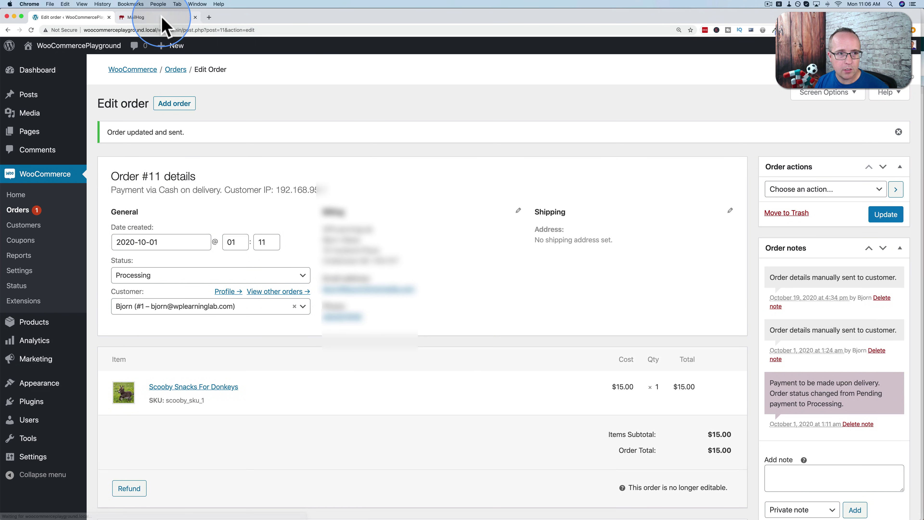
Open the newest New order #11 email in MailHog and confirm it reads 'following order from testing'
{"action": "left_click", "coordinate": [160, 17]}
{"action": "left_click", "coordinate": [194, 83]}
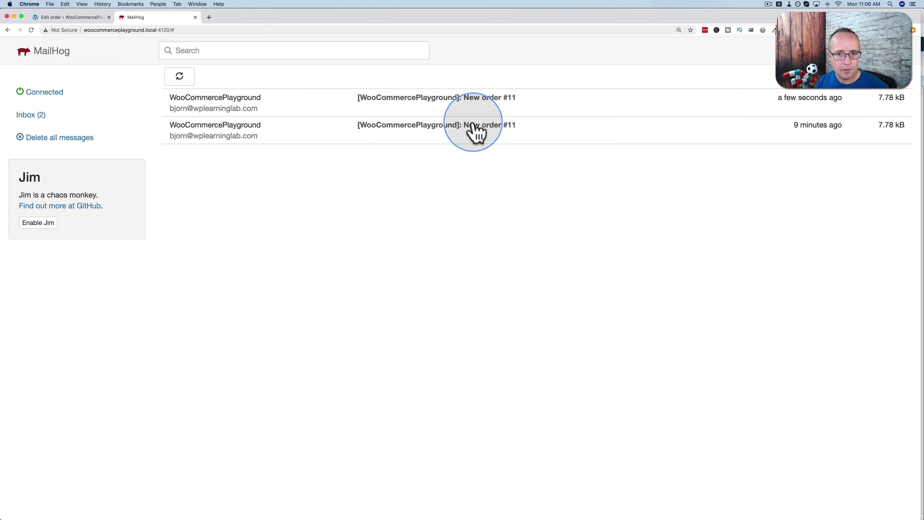
{"action": "left_click", "coordinate": [488, 102]}
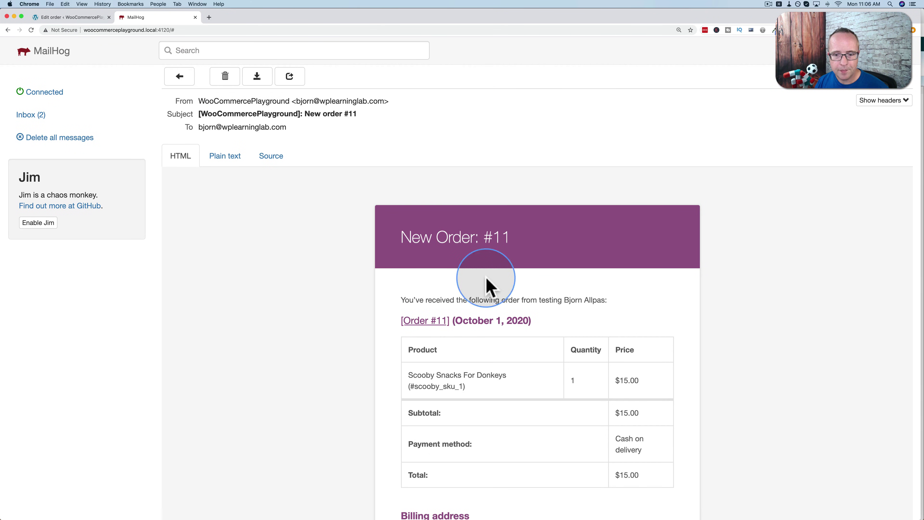
{"action": "scroll", "coordinate": [489, 295], "scroll_direction": "down", "scroll_amount": 3}
{"action": "double_click", "coordinate": [547, 236]}
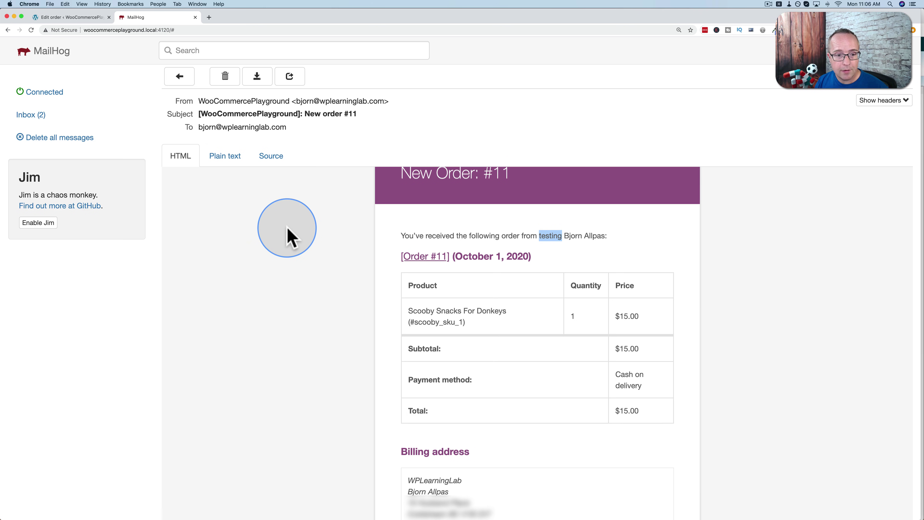
{"action": "key", "text": "super+Tab"}
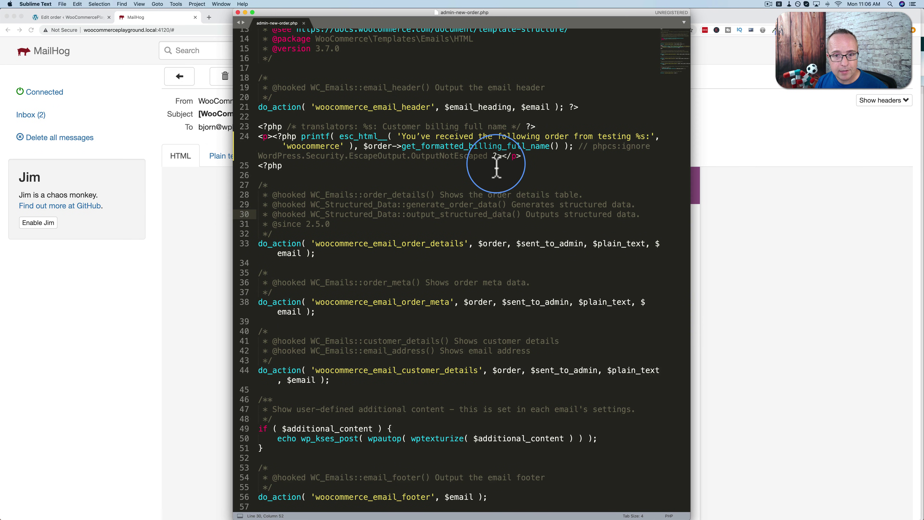
Delete 'testing' from line 24 so it reads "You've received the following order from %s:"
{"action": "double_click", "coordinate": [609, 136]}
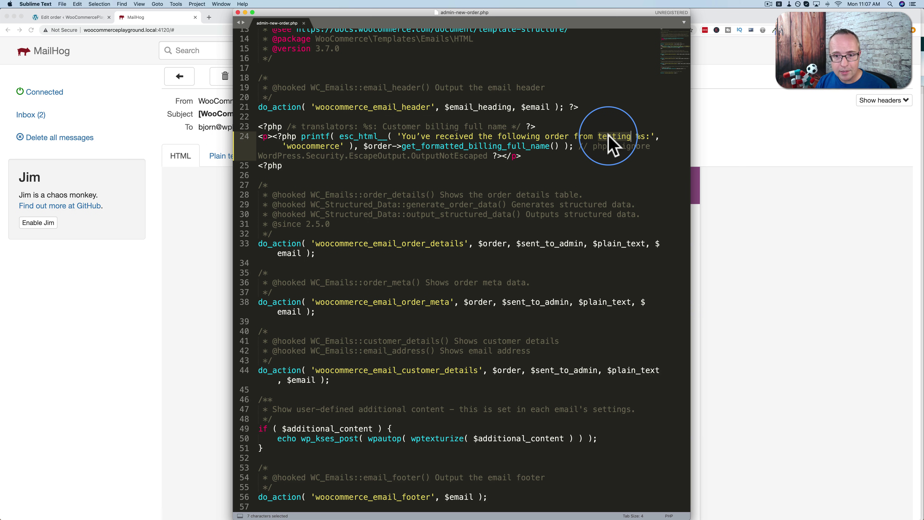
{"action": "key", "text": "BackSpace"}
{"action": "key", "text": "BackSpace"}
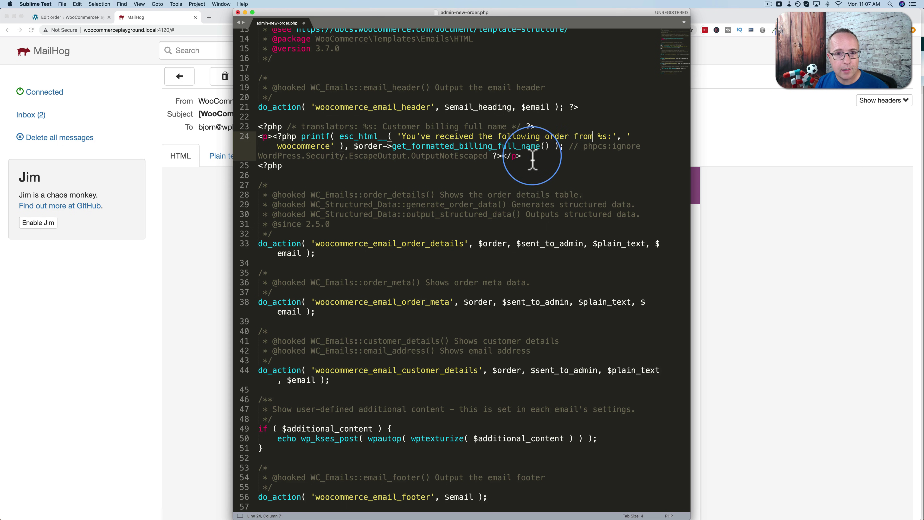
{"action": "left_click", "coordinate": [541, 139]}
{"action": "type", "text": ","}
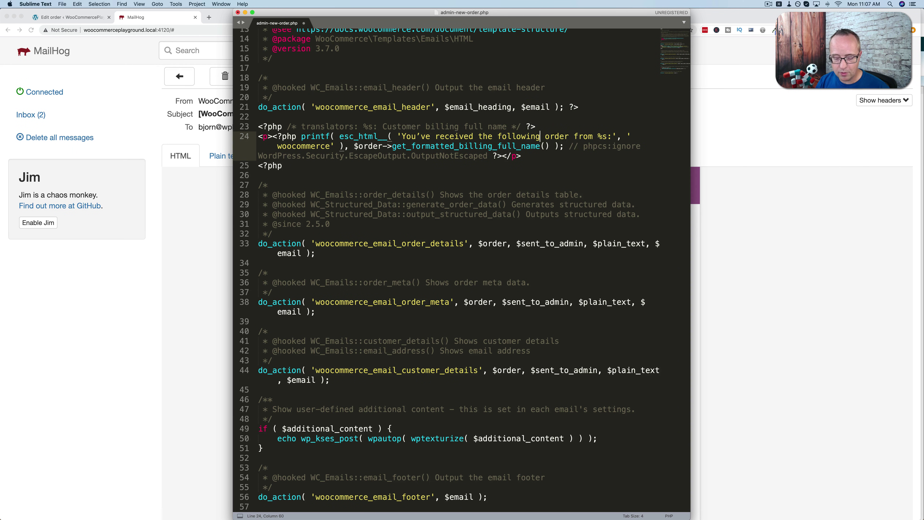
{"action": "key", "text": "BackSpace"}
{"action": "type", "text": "."}
{"action": "key", "text": "BackSpace"}
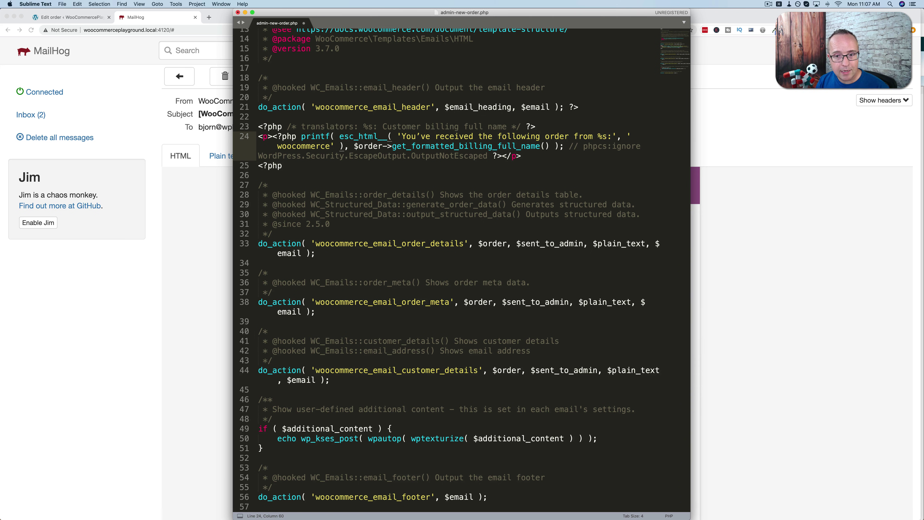
Compare the restored line against the rendered MailHog email
{"action": "left_click", "coordinate": [759, 213]}
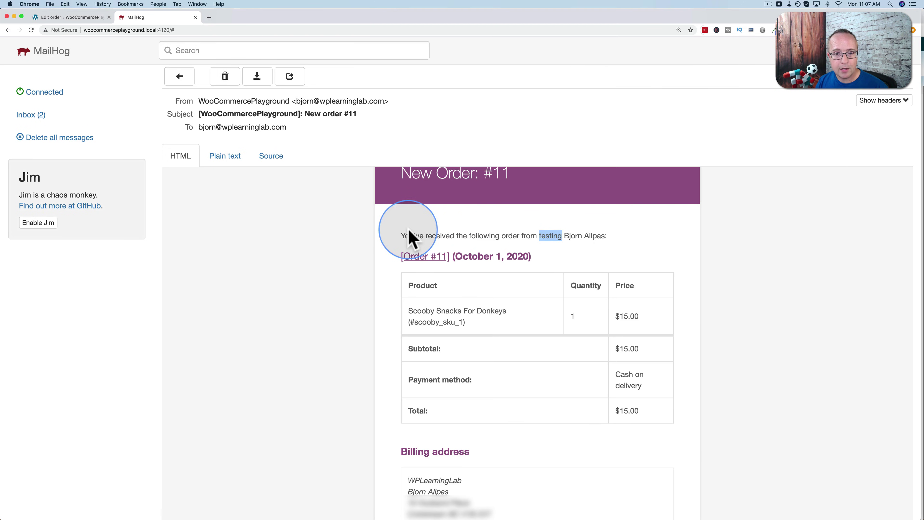
{"action": "left_click", "coordinate": [563, 235]}
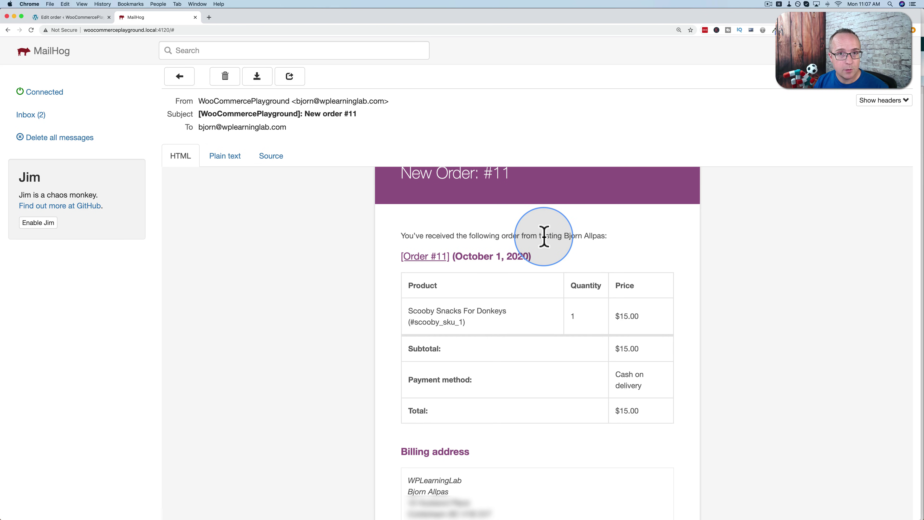
{"action": "key", "text": "super+Tab"}
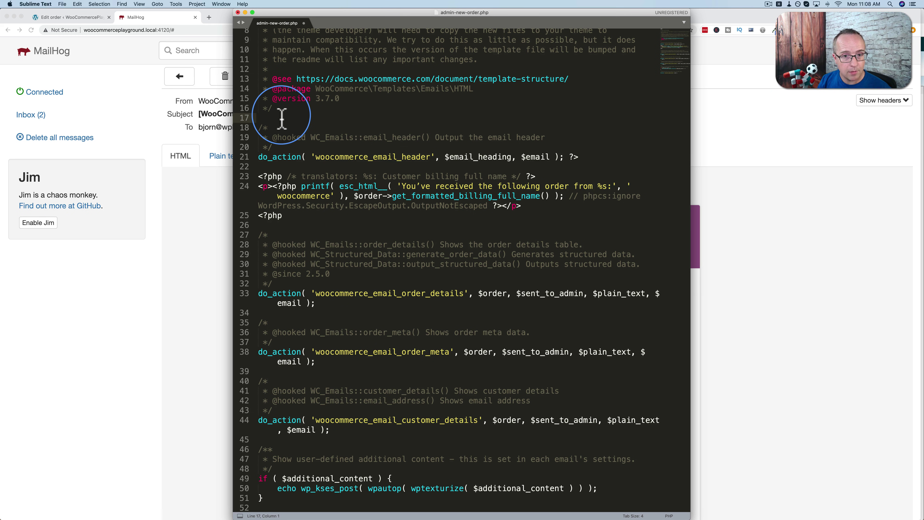
Paste the add_more_data_to_wc_emails function and its woocommerce_email_order_items_table filter at line 17
{"action": "type", "text": "// Edit order items table template defaults function add_more_data_to_wc_emails( $table, $order ) {  \tob_start();  \t$template = $plain_text ? 'emails/plain/email-order-items.php' : 'emails/email-order-items.php'; \twc_get_template( $template, array( \t\t'order'                 => $order, \t\t'items'                 => $order->get_items(), \t\t'show_download_links'   => $show_download_links, \t\t'show_sku'              => $show_sku, \t\t'show_purchase_note'    => $show_purchase_note, \t\t'show_image'            => false, \t\t'image_size'            => $image_size \t) );  \treturn ob_get_clean(); } add_filter( 'woocommerce_email_order_items_table', 'add_more_data_to_wc_emails', 10, 2 );"}
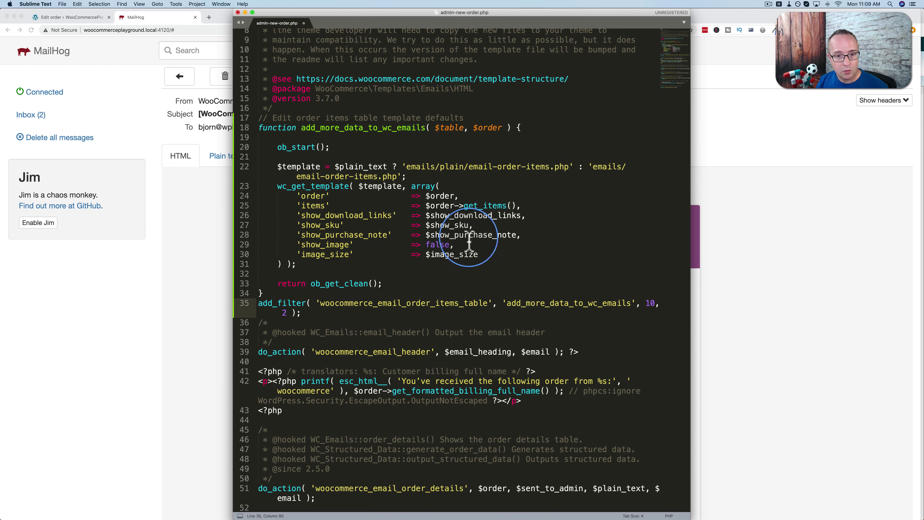
{"action": "key", "text": "super+Tab"}
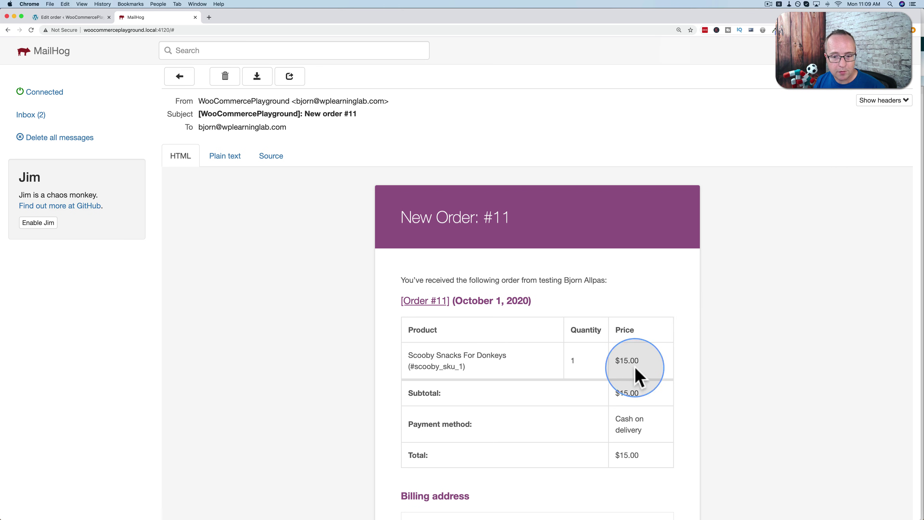
{"action": "key", "text": "super+Tab"}
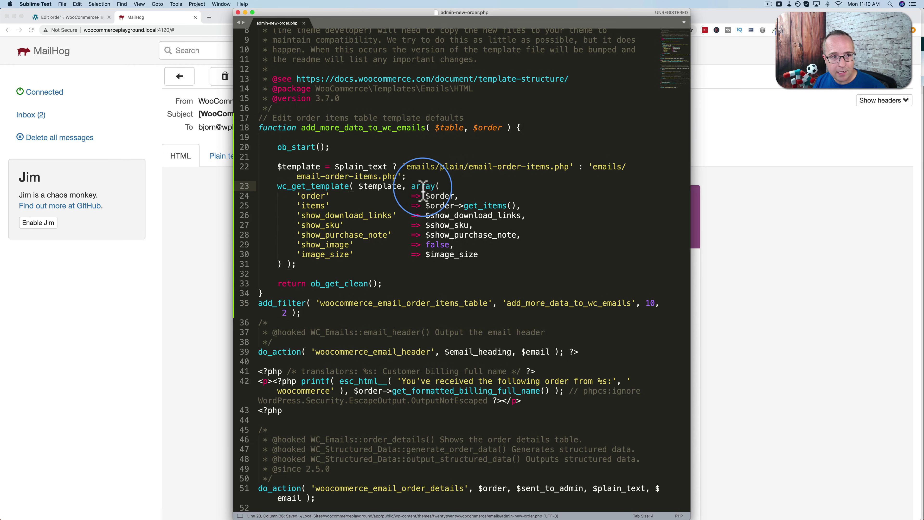
Resend the new order notification for order #11
{"action": "left_click", "coordinate": [58, 18]}
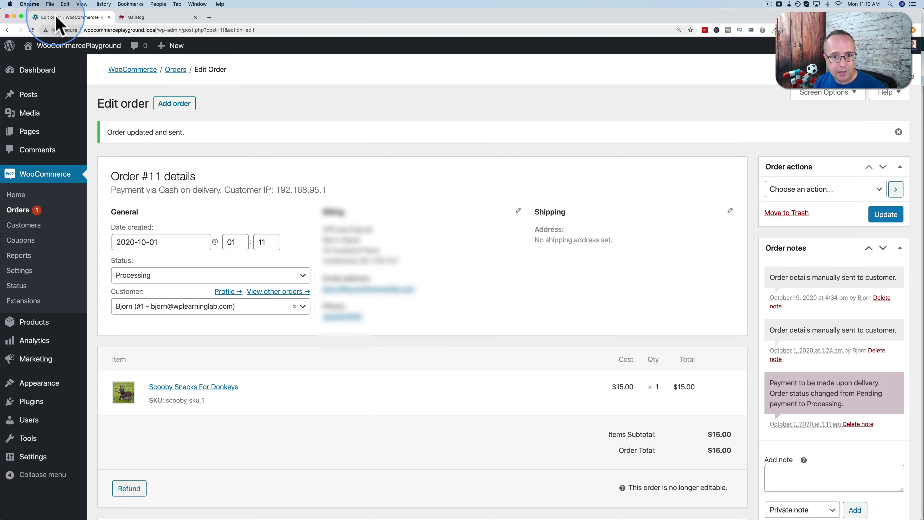
{"action": "left_click", "coordinate": [875, 190]}
{"action": "left_click", "coordinate": [842, 211]}
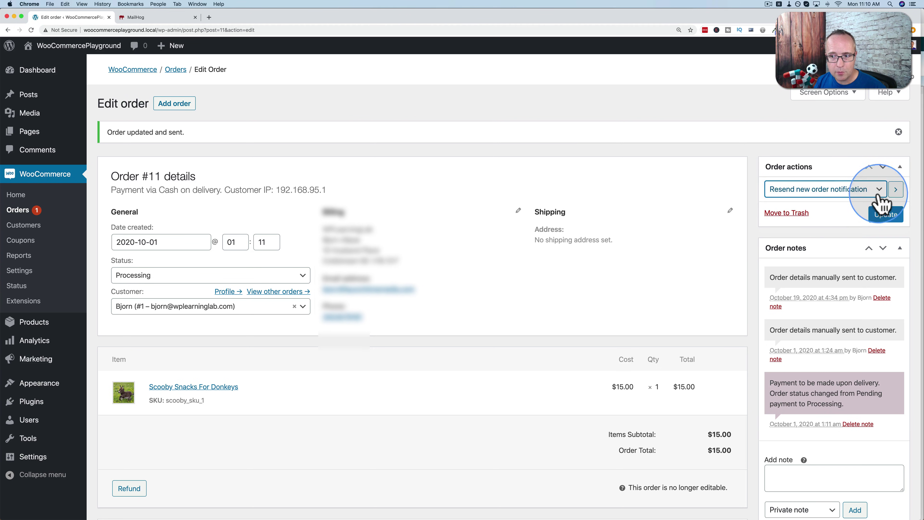
{"action": "left_click", "coordinate": [895, 189]}
Open the newest New order #11 email in MailHog and check its items table, which shows no SKU
{"action": "left_click", "coordinate": [162, 18]}
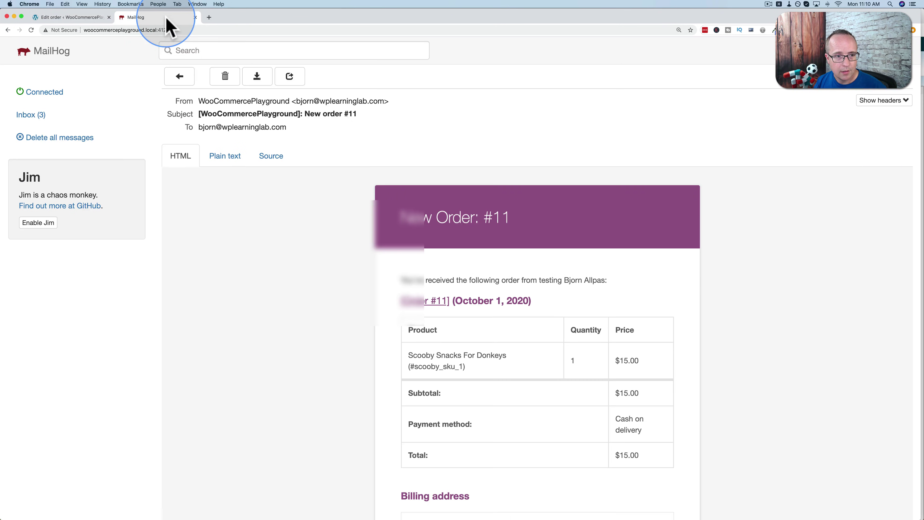
{"action": "left_click", "coordinate": [186, 91]}
{"action": "left_click", "coordinate": [497, 107]}
{"action": "left_click", "coordinate": [391, 227]}
{"action": "scroll", "coordinate": [393, 233], "scroll_direction": "down", "scroll_amount": 3}
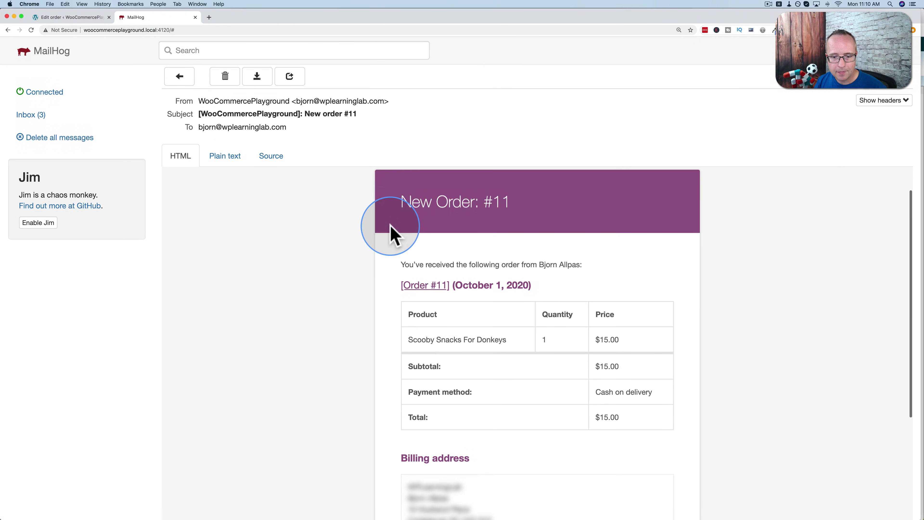
{"action": "scroll", "coordinate": [393, 234], "scroll_direction": "up", "scroll_amount": 2}
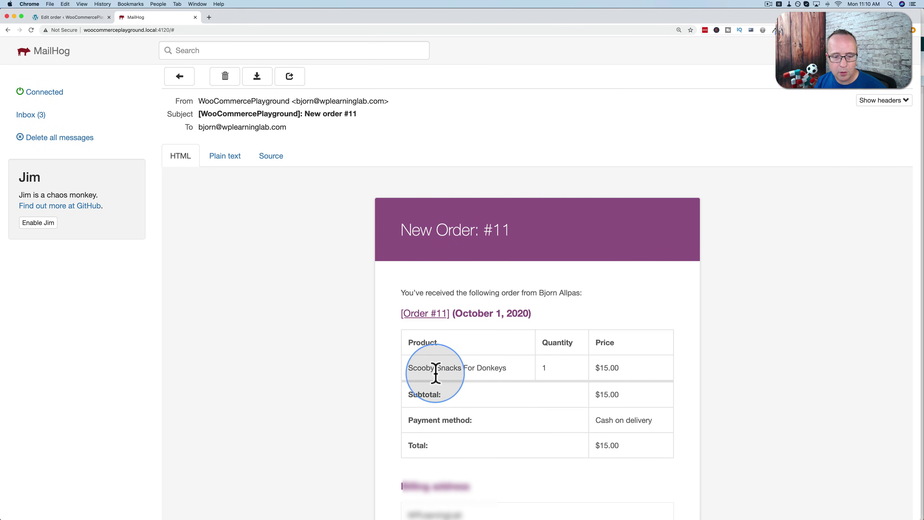
Compare an older New order #11 email's product line with the newest one
{"action": "left_click", "coordinate": [179, 78]}
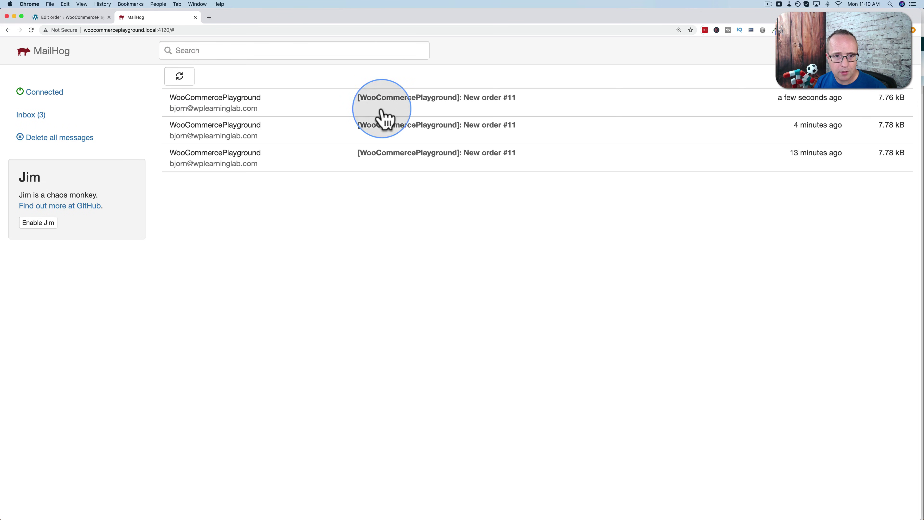
{"action": "left_click", "coordinate": [393, 135]}
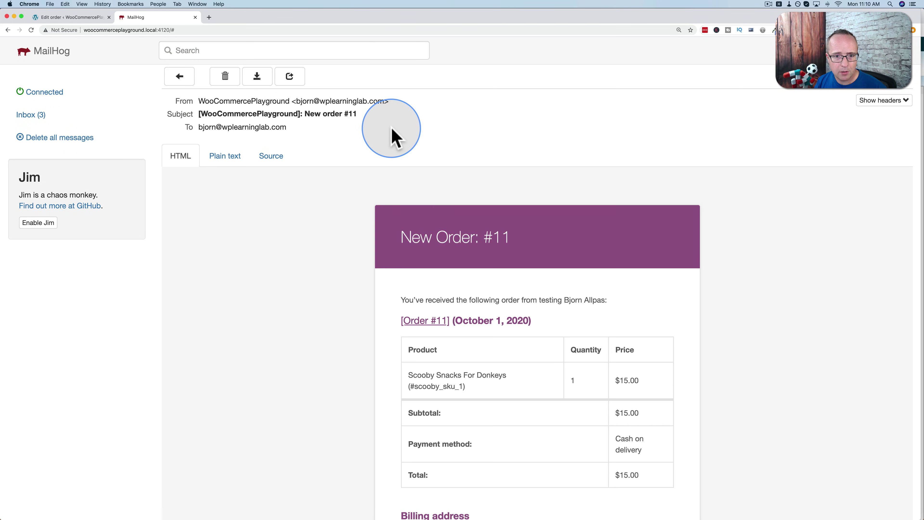
{"action": "left_click_drag", "start_coordinate": [466, 387], "coordinate": [392, 388]}
{"action": "left_click", "coordinate": [179, 77]}
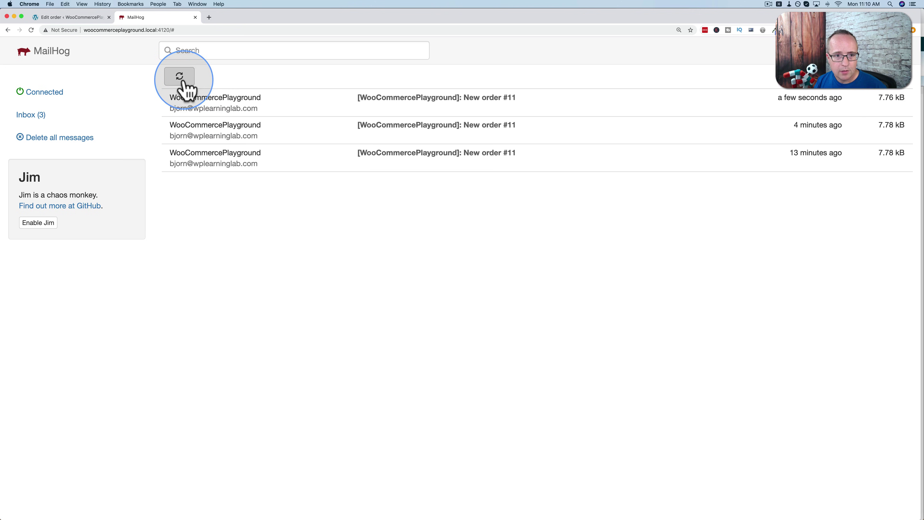
{"action": "left_click", "coordinate": [387, 103]}
{"action": "scroll", "coordinate": [531, 367], "scroll_direction": "down", "scroll_amount": 5}
{"action": "scroll", "coordinate": [470, 331], "scroll_direction": "up", "scroll_amount": 2}
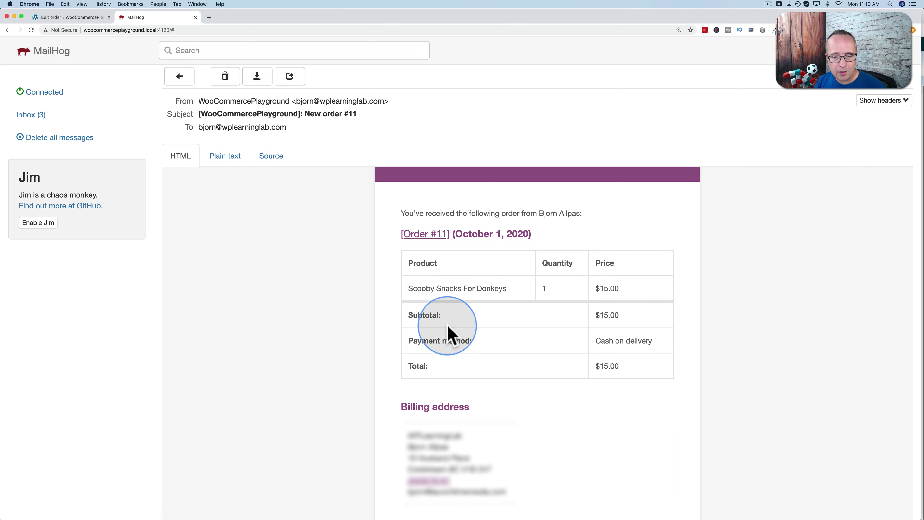
{"action": "scroll", "coordinate": [490, 338], "scroll_direction": "up", "scroll_amount": 4}
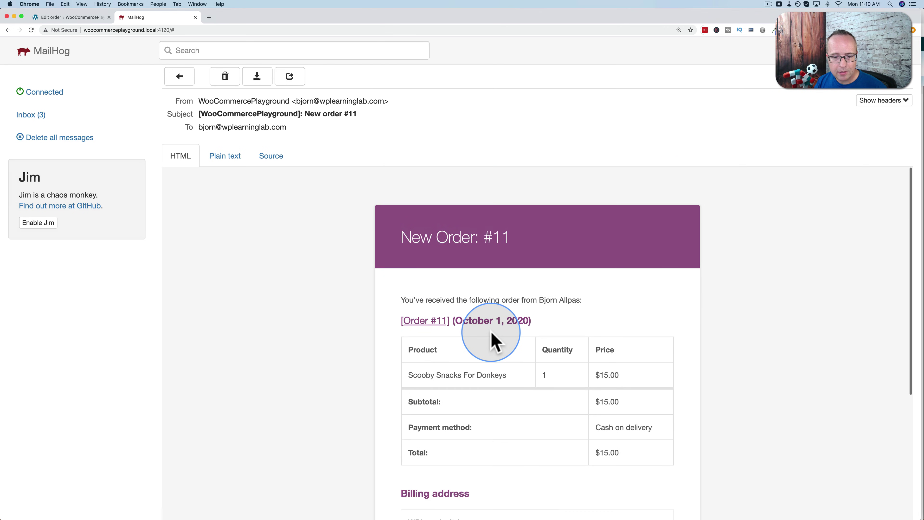
{"action": "key", "text": "super+Tab"}
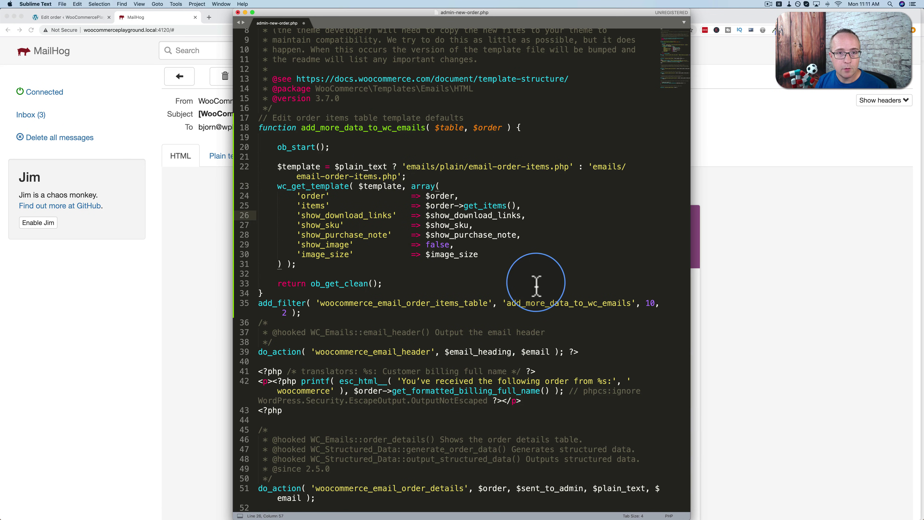
Set $show_sku to true on line 27 and save the template
{"action": "left_click", "coordinate": [502, 218]}
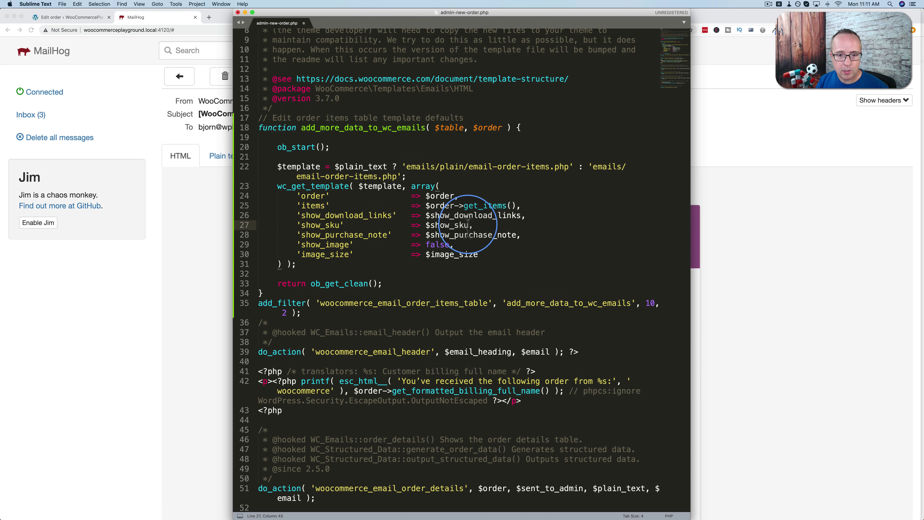
{"action": "left_click_drag", "start_coordinate": [469, 225], "coordinate": [427, 226]}
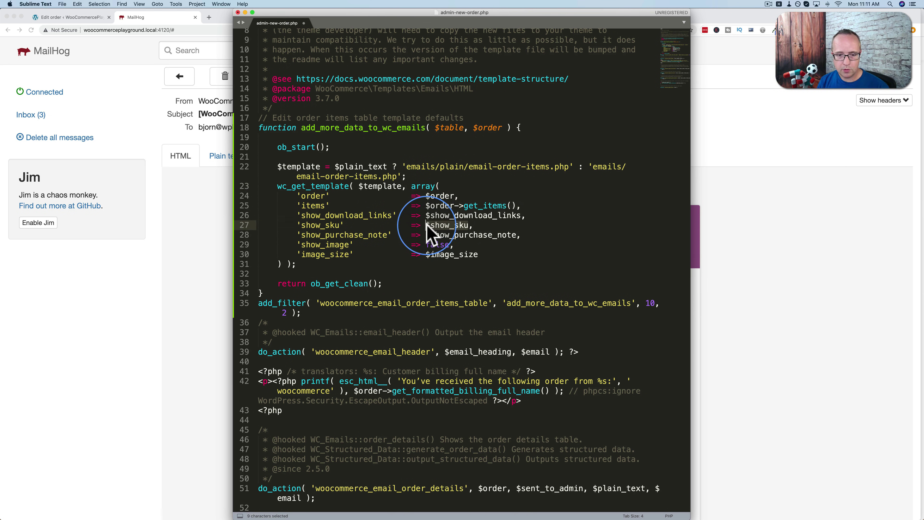
{"action": "type", "text": "true"}
{"action": "left_click", "coordinate": [397, 234]}
{"action": "key", "text": "super+s"}
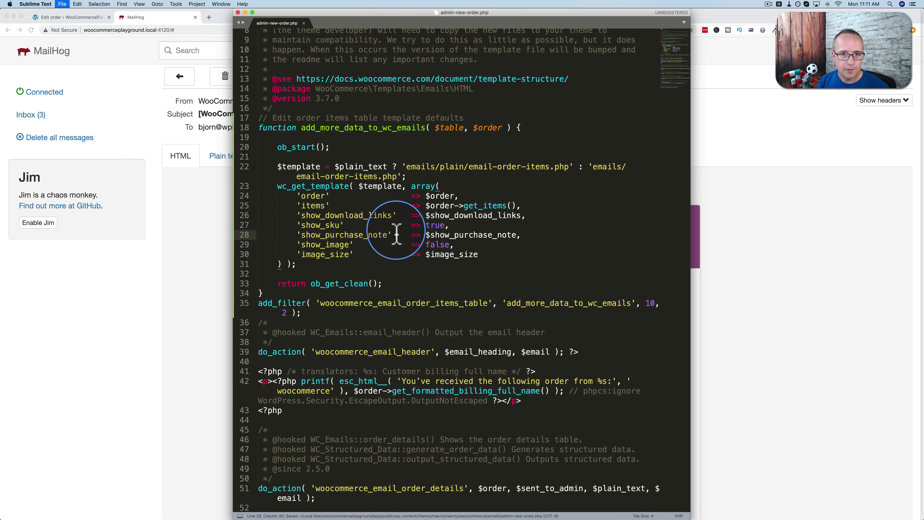
Resend order #11's notification and confirm the newest email lists SKU scooby_sku_1
{"action": "left_click", "coordinate": [84, 18]}
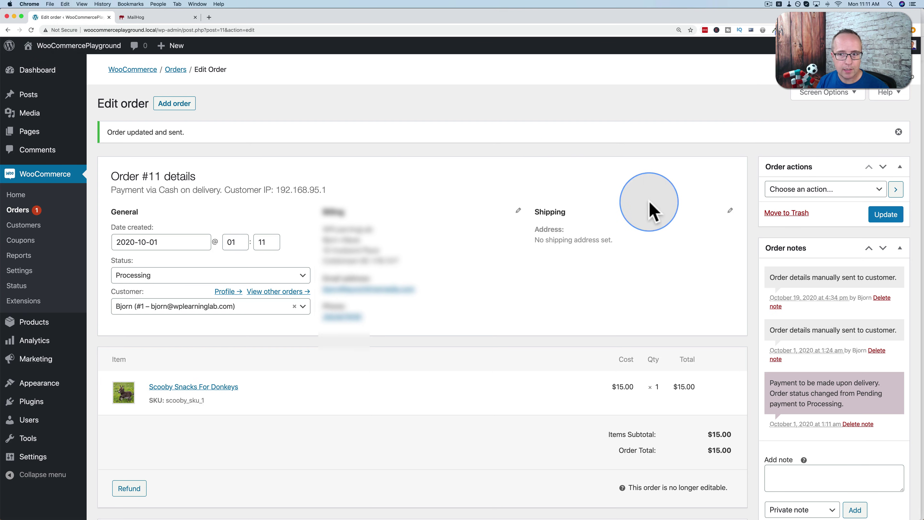
{"action": "left_click", "coordinate": [879, 189]}
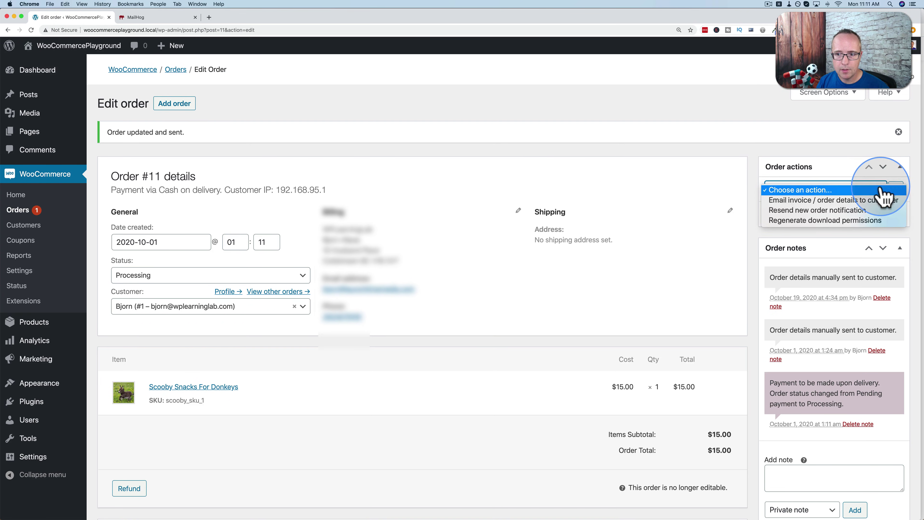
{"action": "left_click", "coordinate": [815, 210]}
{"action": "left_click", "coordinate": [895, 190]}
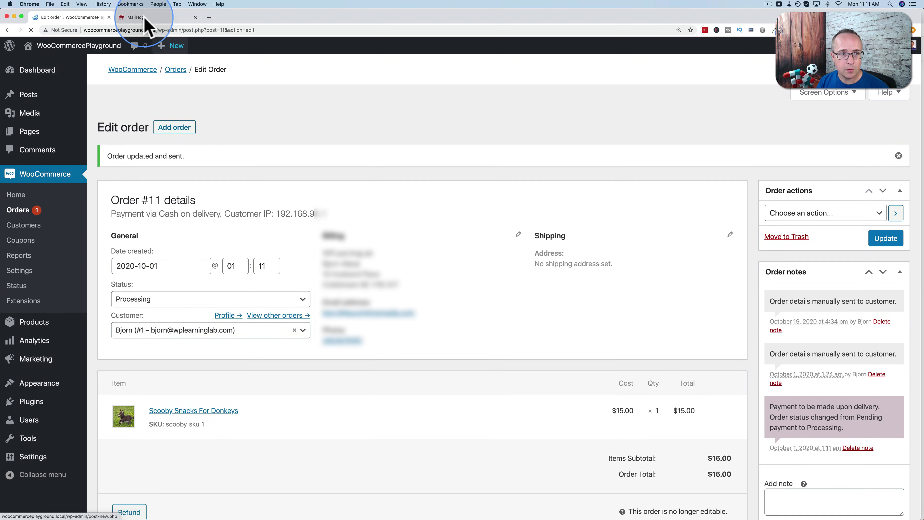
{"action": "left_click", "coordinate": [144, 18]}
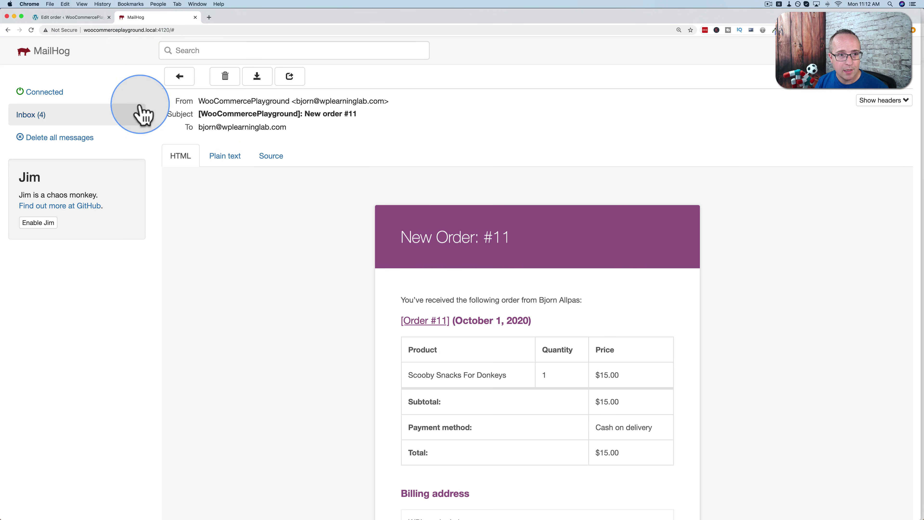
{"action": "left_click", "coordinate": [150, 110]}
{"action": "left_click", "coordinate": [398, 105]}
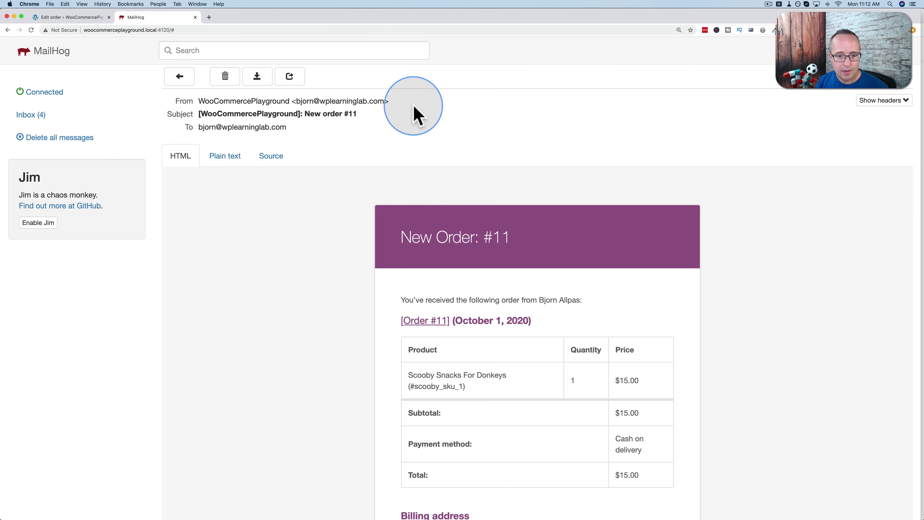
{"action": "left_click_drag", "start_coordinate": [470, 388], "coordinate": [406, 388]}
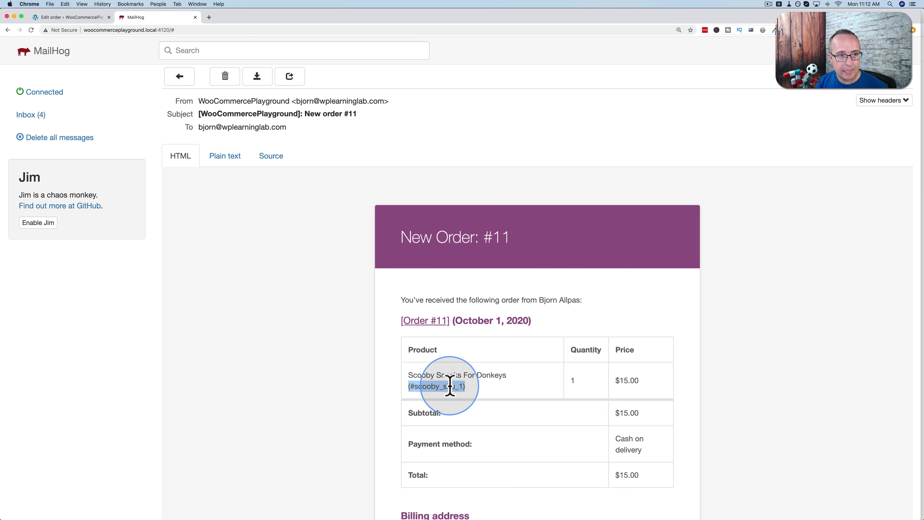
{"action": "left_click", "coordinate": [88, 21]}
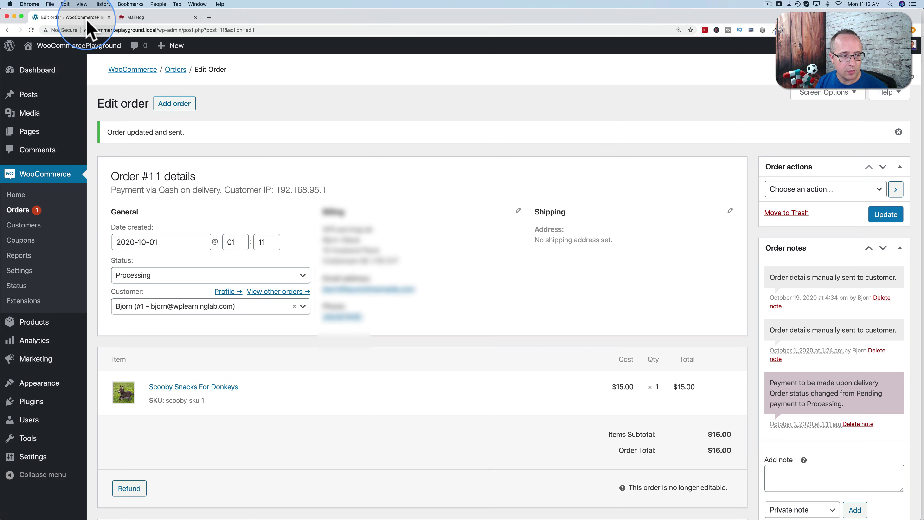
Verify that the Scooby Snacks For Donkeys product's Inventory SKU is scooby_sku_1
{"action": "left_click", "coordinate": [31, 323]}
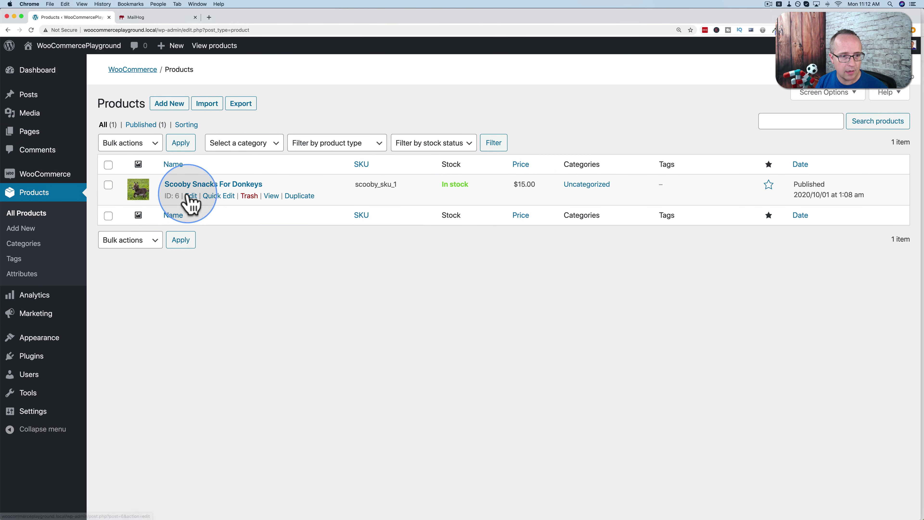
{"action": "left_click", "coordinate": [191, 196]}
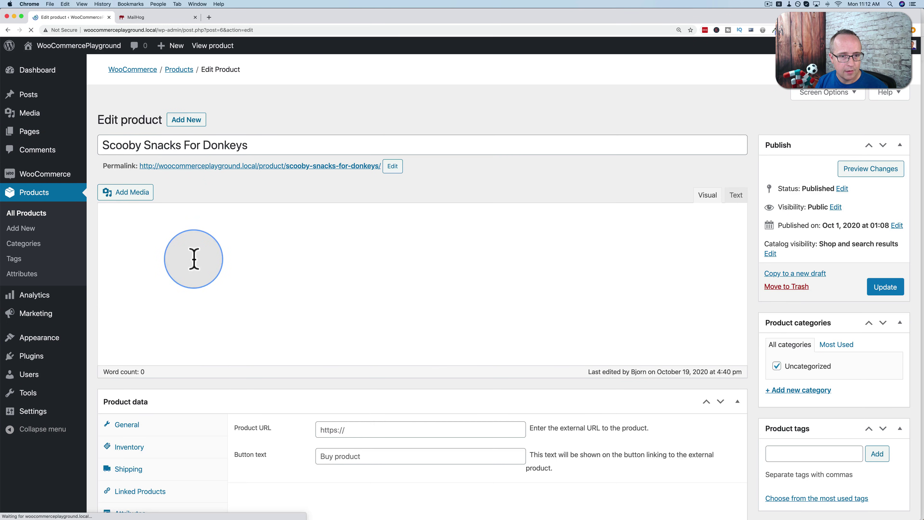
{"action": "scroll", "coordinate": [153, 253], "scroll_direction": "down", "scroll_amount": 5}
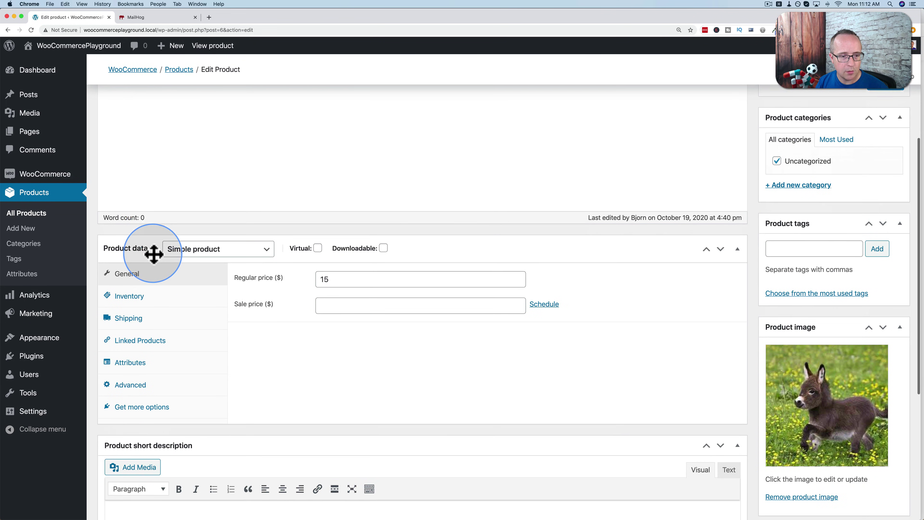
{"action": "left_click", "coordinate": [26, 213]}
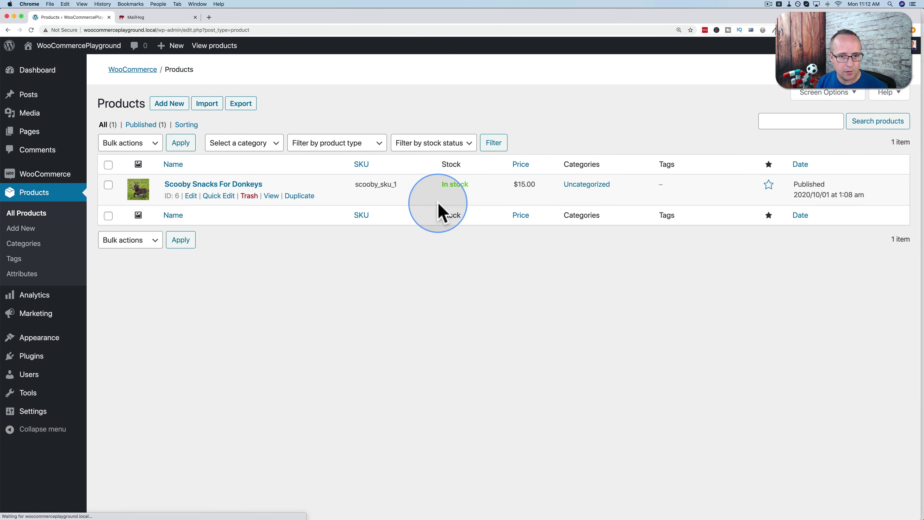
{"action": "left_click_drag", "start_coordinate": [402, 189], "coordinate": [341, 185]}
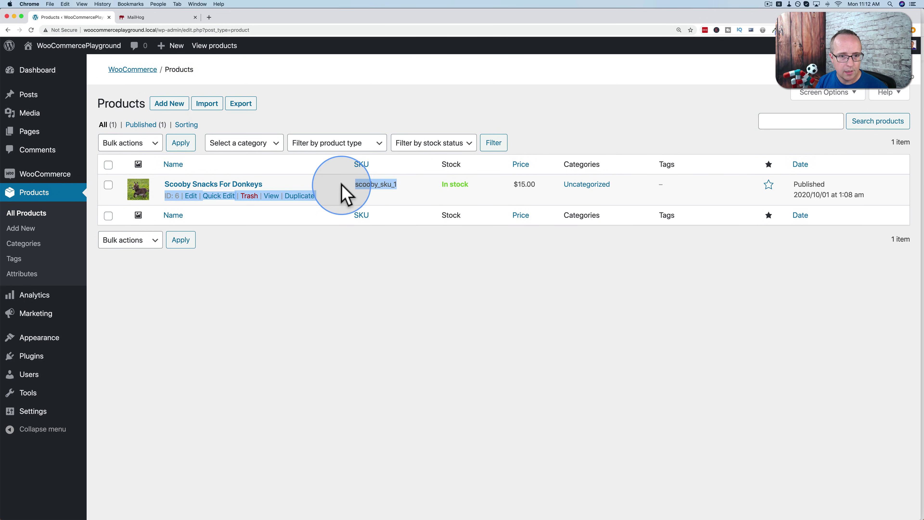
{"action": "left_click", "coordinate": [191, 195]}
{"action": "scroll", "coordinate": [167, 303], "scroll_direction": "down", "scroll_amount": 4}
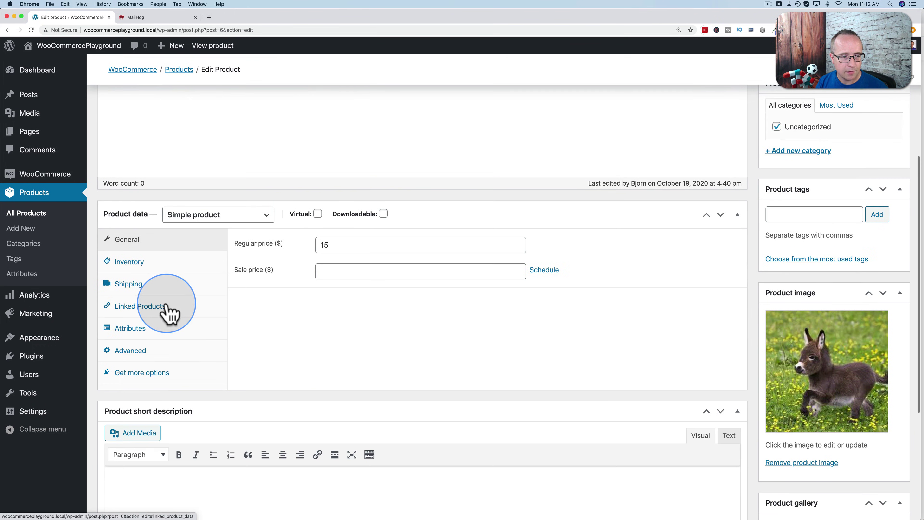
{"action": "left_click", "coordinate": [126, 268]}
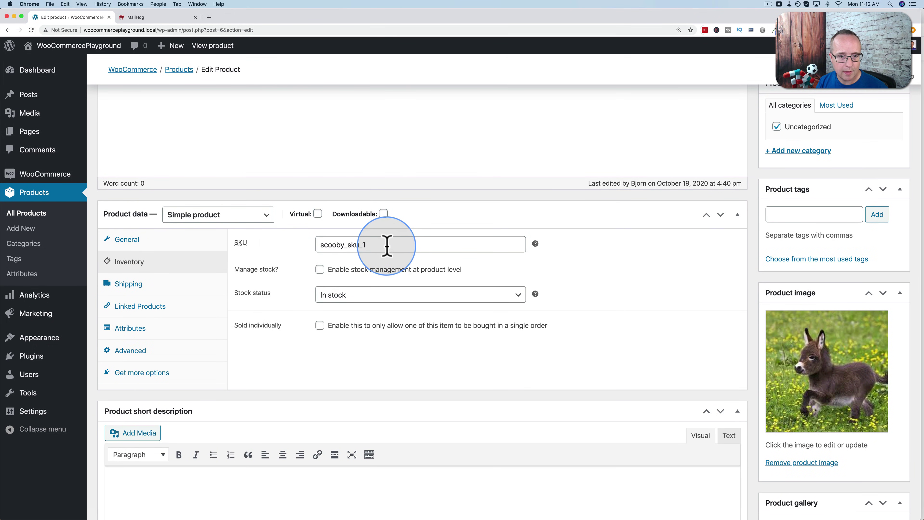
{"action": "left_click_drag", "start_coordinate": [385, 245], "coordinate": [276, 255]}
Change show_image to true in admin-new-order.php and save the file
{"action": "left_click", "coordinate": [138, 18]}
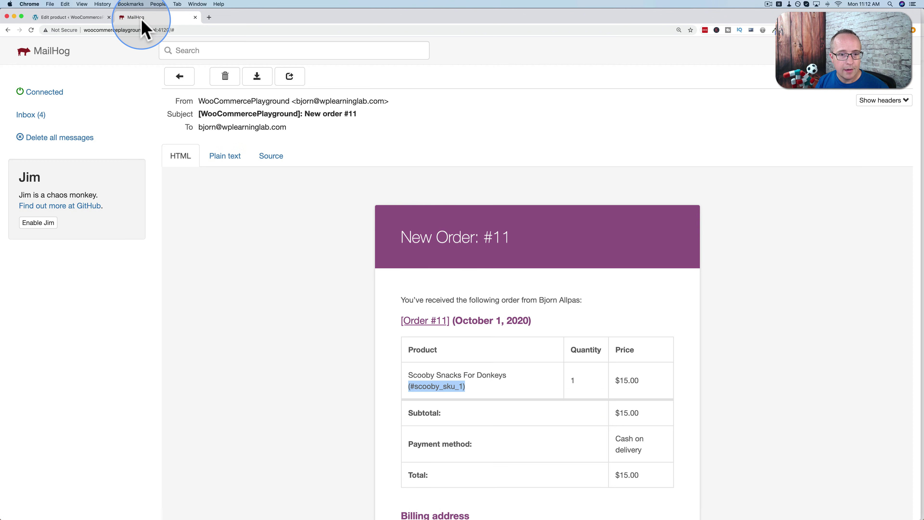
{"action": "key", "text": "super+Tab"}
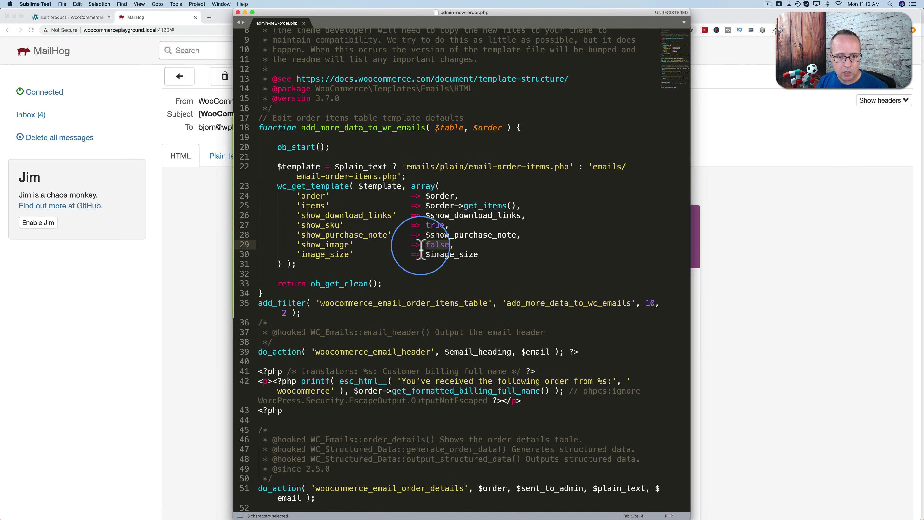
{"action": "type", "text": "true"}
{"action": "key", "text": "Escape"}
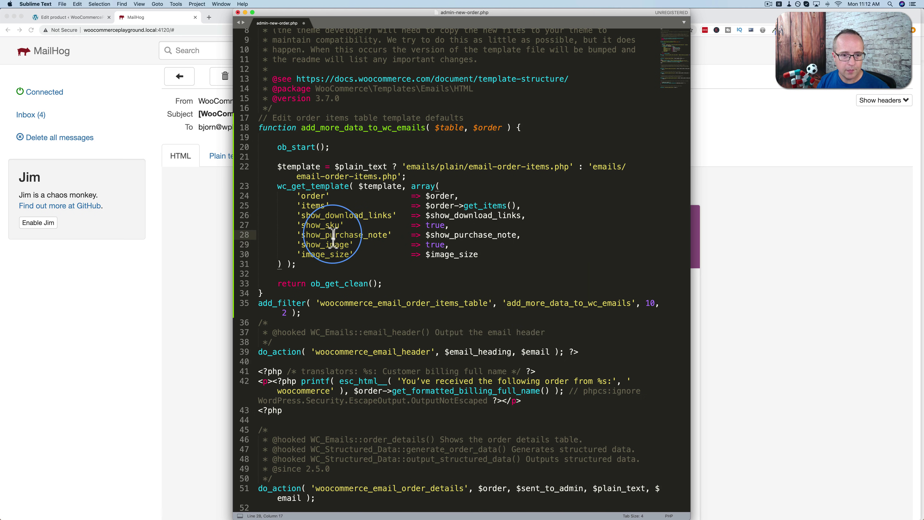
{"action": "key", "text": "super+s"}
Open order #11 from the Orders list and resend its new order notification
{"action": "left_click", "coordinate": [198, 206]}
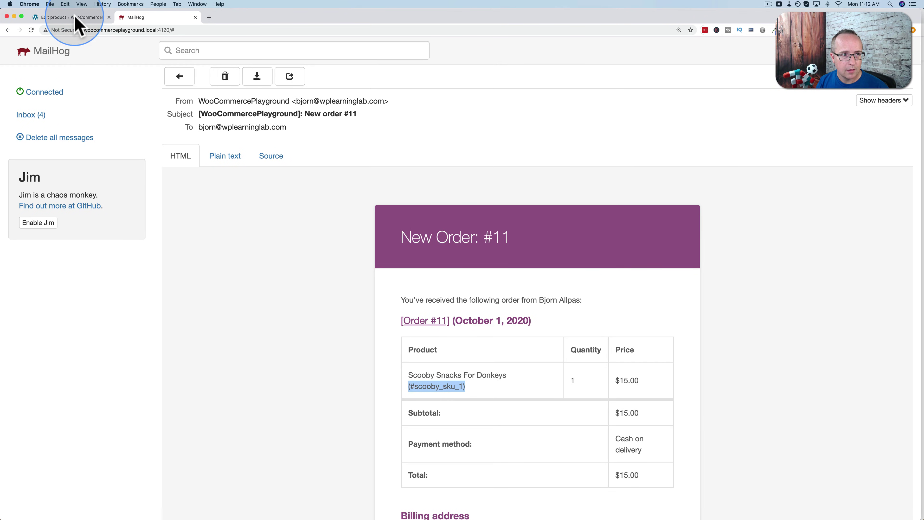
{"action": "left_click", "coordinate": [75, 18]}
{"action": "left_click", "coordinate": [52, 175]}
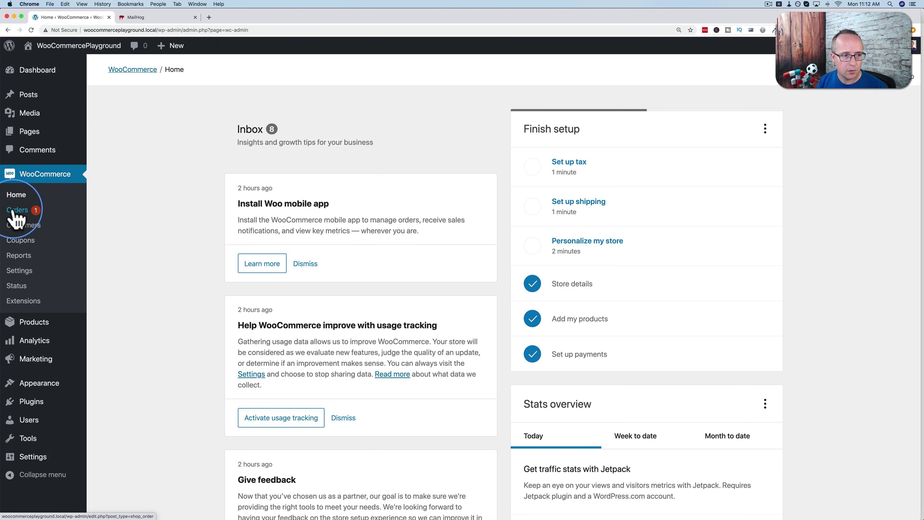
{"action": "left_click", "coordinate": [22, 209]}
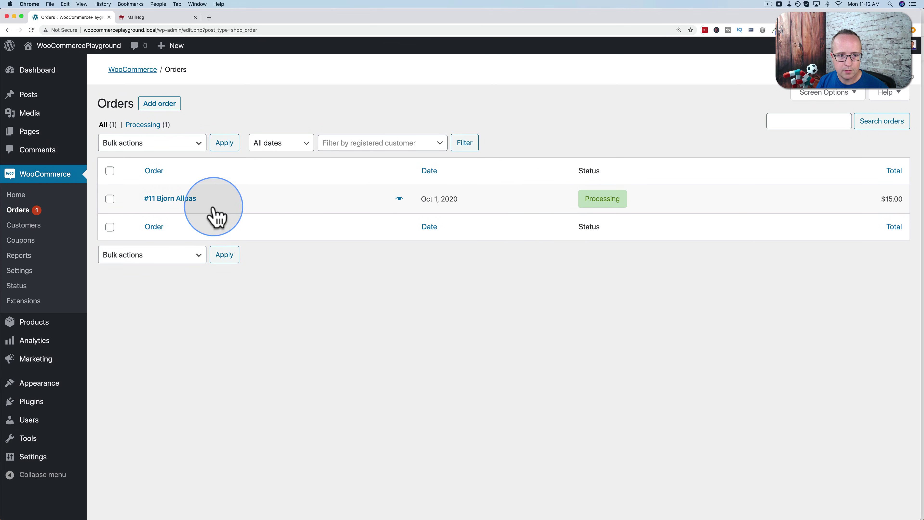
{"action": "left_click", "coordinate": [184, 199]}
{"action": "left_click", "coordinate": [861, 159]}
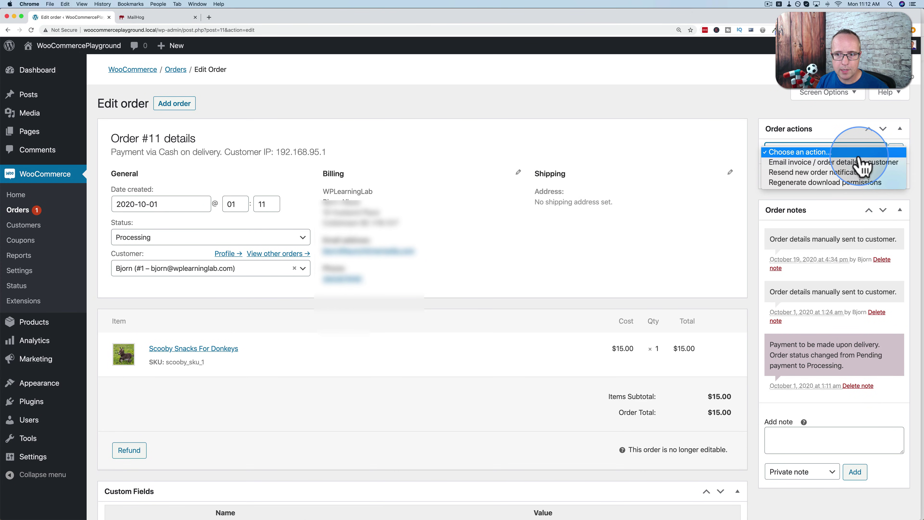
{"action": "left_click", "coordinate": [851, 174]}
{"action": "left_click", "coordinate": [895, 151]}
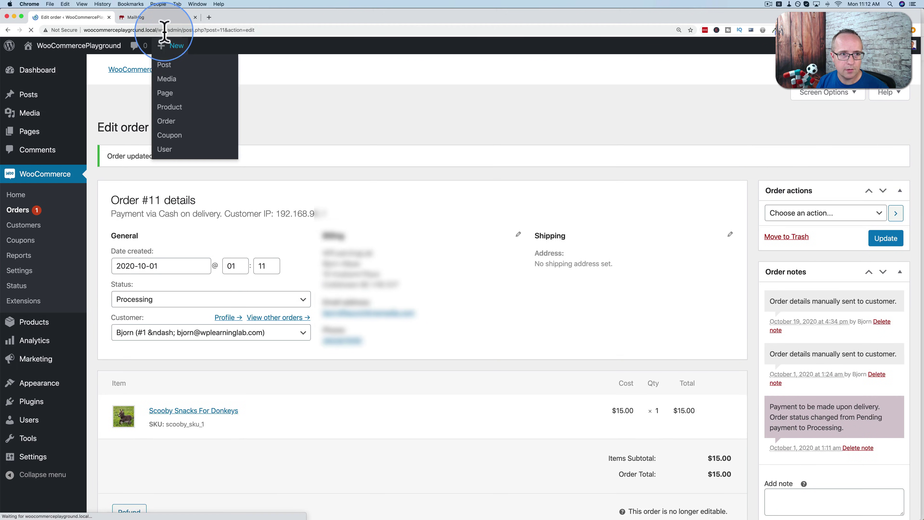
{"action": "left_click", "coordinate": [172, 17]}
Open the newest New order #11 email, showing the donkey photo and SKU scooby_sku_1
{"action": "left_click", "coordinate": [177, 75]}
{"action": "left_click", "coordinate": [238, 100]}
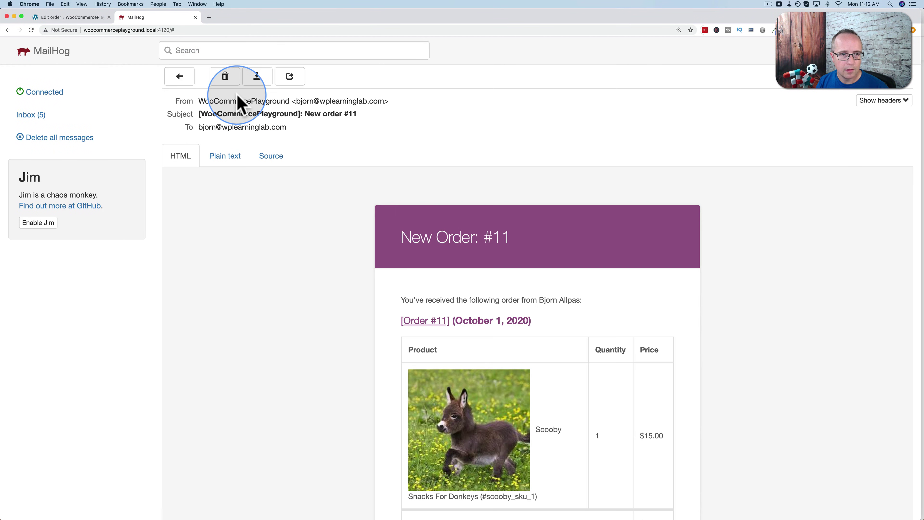
{"action": "scroll", "coordinate": [407, 275], "scroll_direction": "down", "scroll_amount": 3}
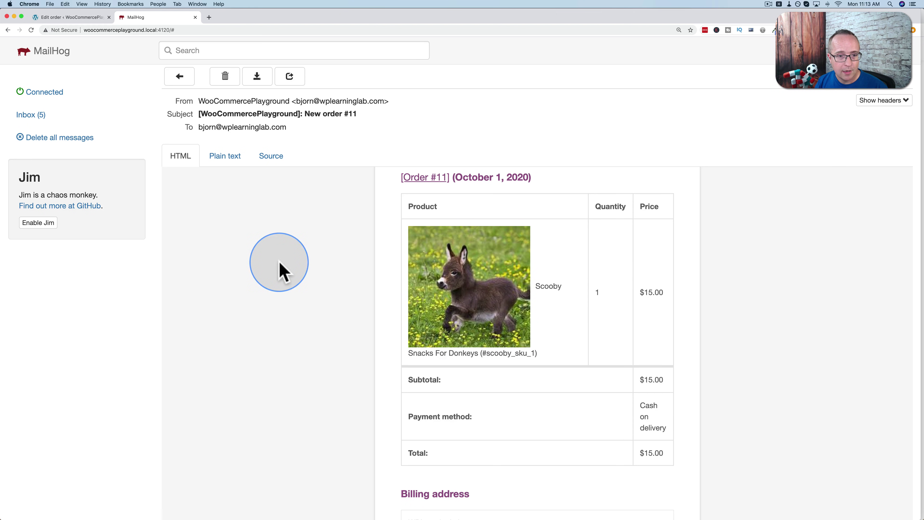
Replace the $image_size value on line 30 with array(50,50)
{"action": "key", "text": "super+Tab"}
{"action": "left_click_drag", "start_coordinate": [426, 256], "coordinate": [475, 255]}
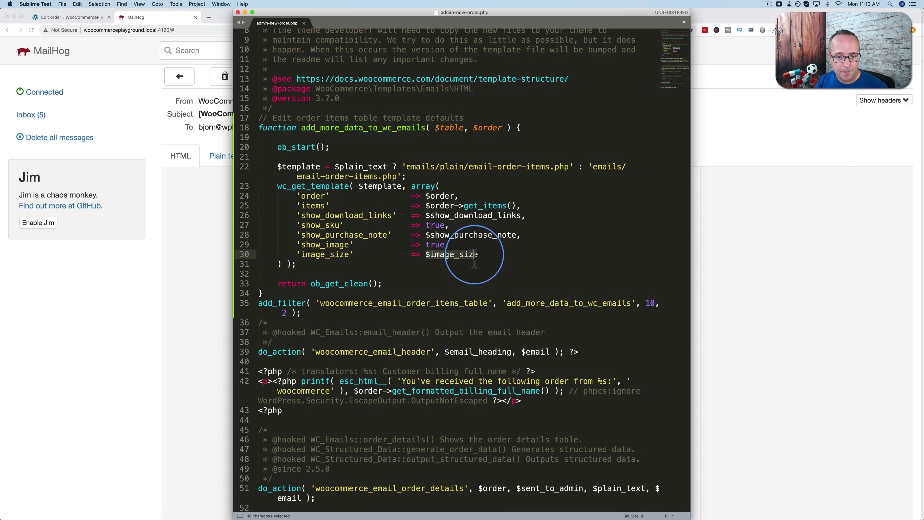
{"action": "type", "text": "arr"}
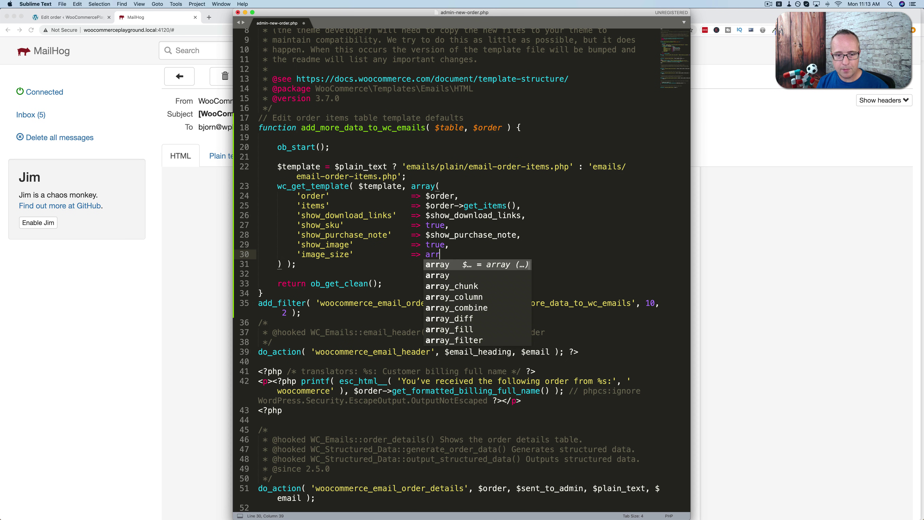
{"action": "type", "text": "ay()"}
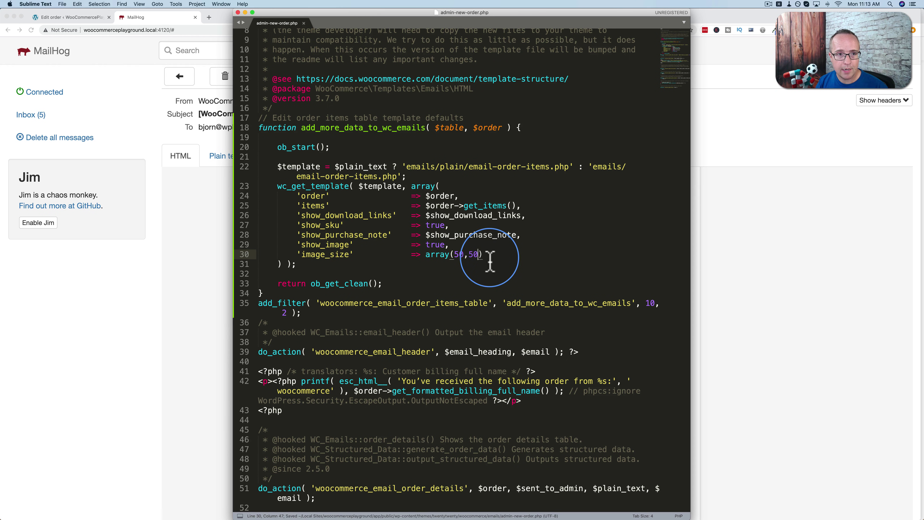
Resend order #11's new order notification and return to the MailHog inbox
{"action": "left_click", "coordinate": [78, 18]}
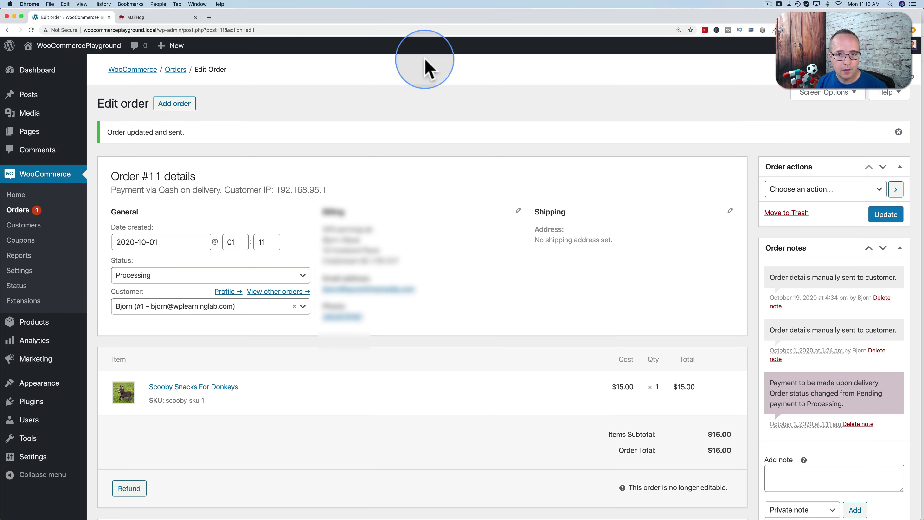
{"action": "left_click", "coordinate": [866, 189]}
{"action": "left_click", "coordinate": [850, 209]}
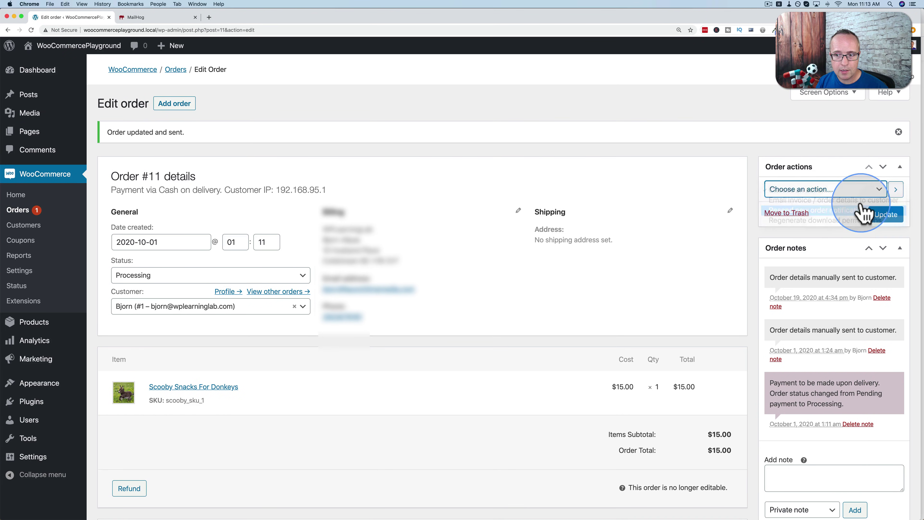
{"action": "left_click", "coordinate": [895, 189]}
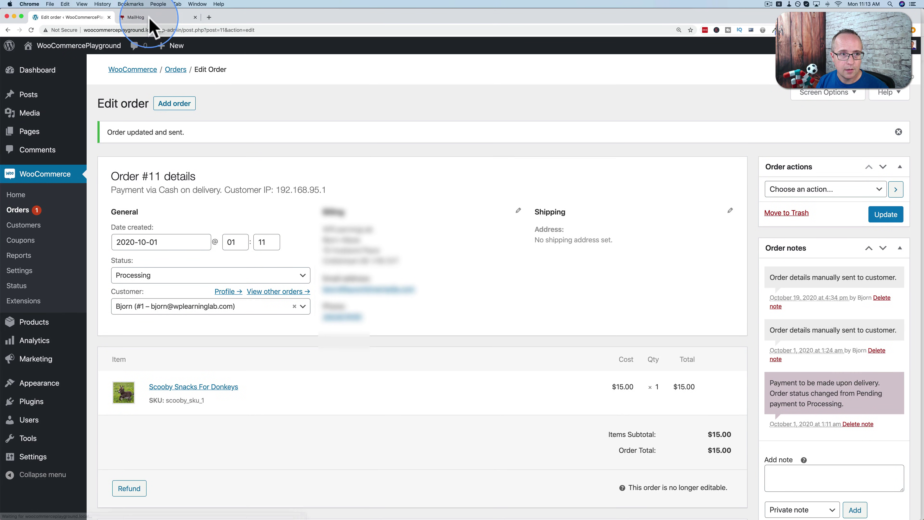
{"action": "left_click", "coordinate": [157, 18]}
{"action": "left_click", "coordinate": [179, 77]}
Confirm the newest Order #11 email shows the thumbnail, then set $show_purchase_note to true on template line 28
{"action": "left_click", "coordinate": [378, 102]}
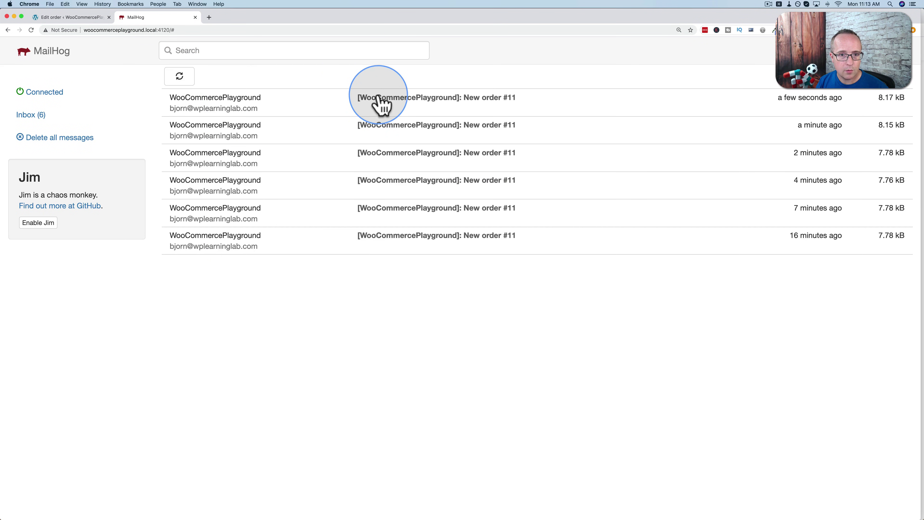
{"action": "scroll", "coordinate": [355, 258], "scroll_direction": "down", "scroll_amount": 3}
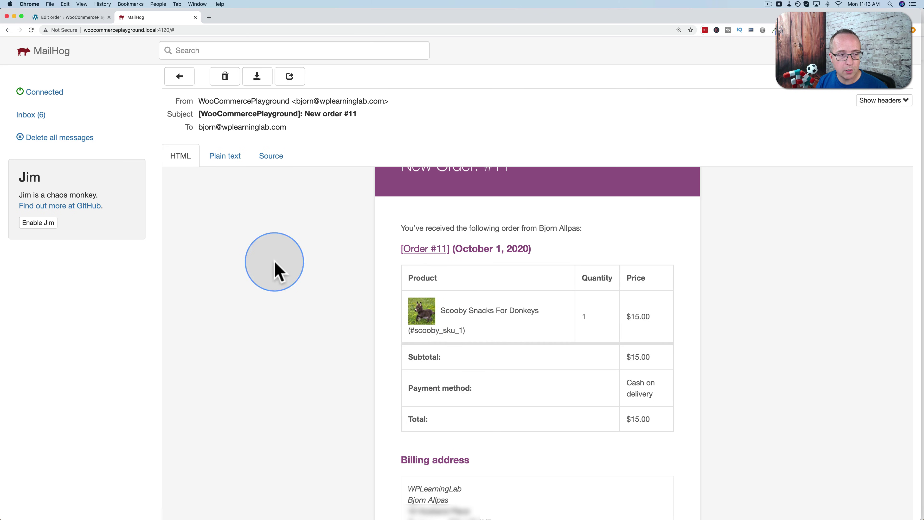
{"action": "key", "text": "super+Tab"}
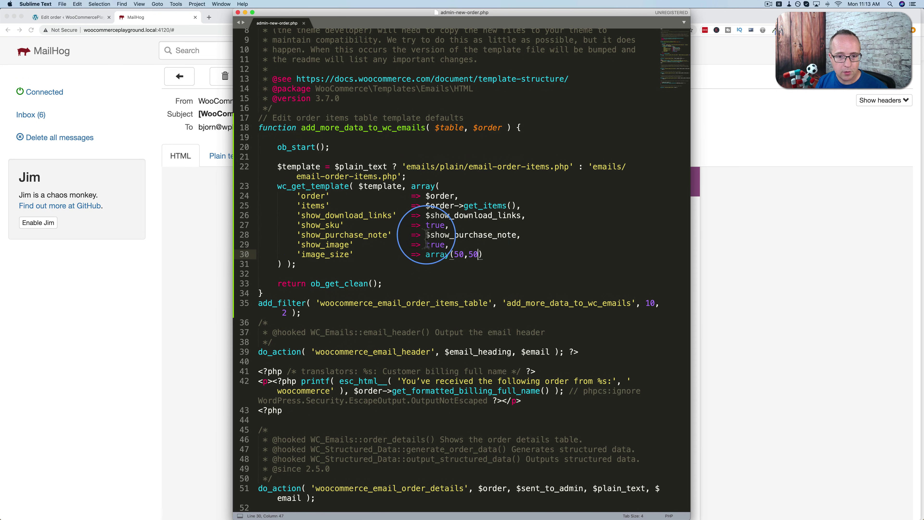
{"action": "left_click_drag", "start_coordinate": [426, 237], "coordinate": [513, 236]}
{"action": "type", "text": "true"}
{"action": "left_click", "coordinate": [518, 207]}
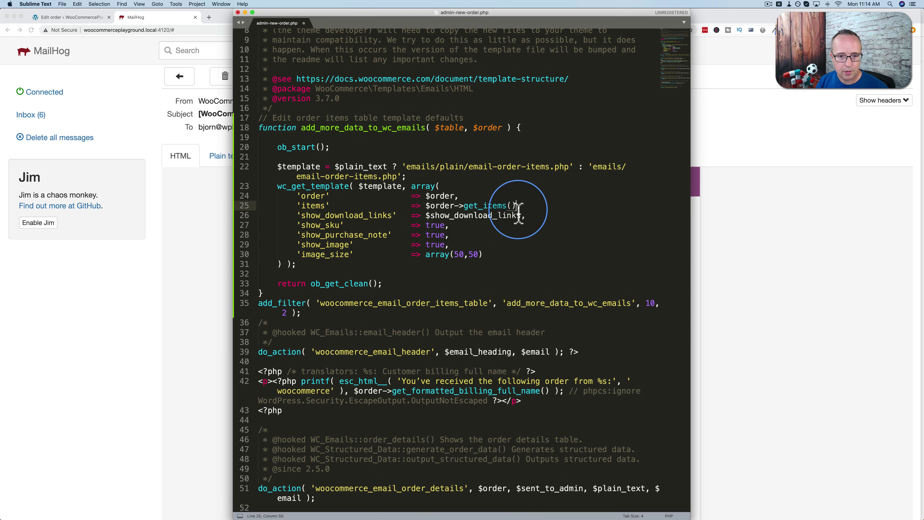
Add the customer note "This is the purchase note." to Order #11
{"action": "left_click", "coordinate": [71, 18]}
{"action": "mouse_move", "coordinate": [36, 324]}
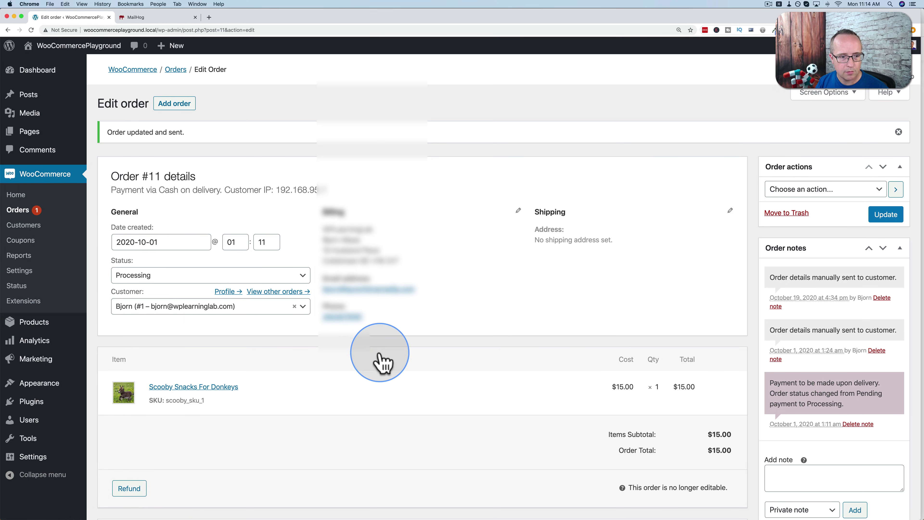
{"action": "scroll", "coordinate": [379, 352], "scroll_direction": "down", "scroll_amount": 5}
{"action": "left_click", "coordinate": [798, 339]}
{"action": "type", "text": "This is the purchase note."}
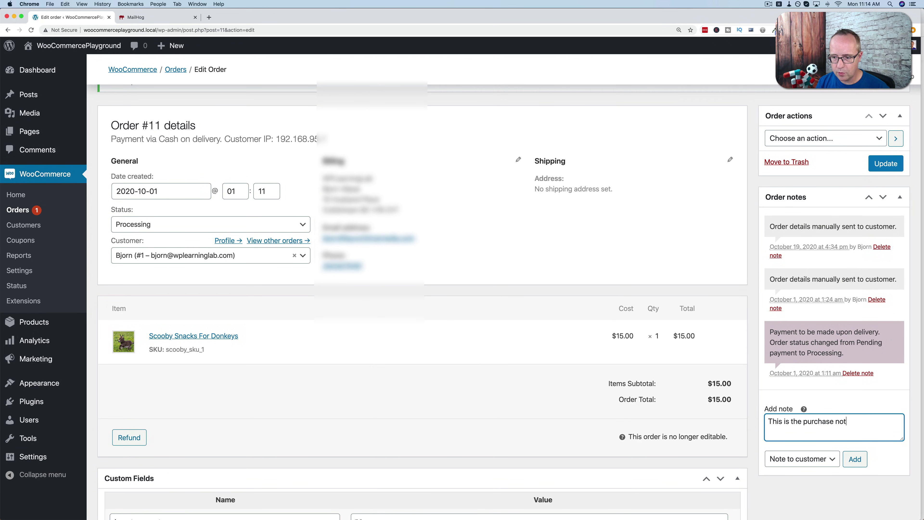
{"action": "left_click", "coordinate": [854, 460]}
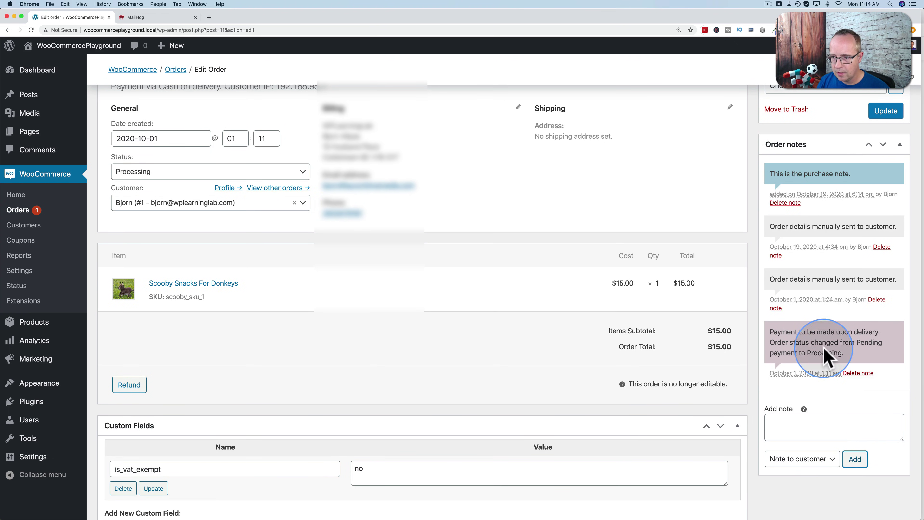
Update Order #11 and resend its new order notification
{"action": "left_click", "coordinate": [885, 118]}
{"action": "left_click", "coordinate": [871, 193]}
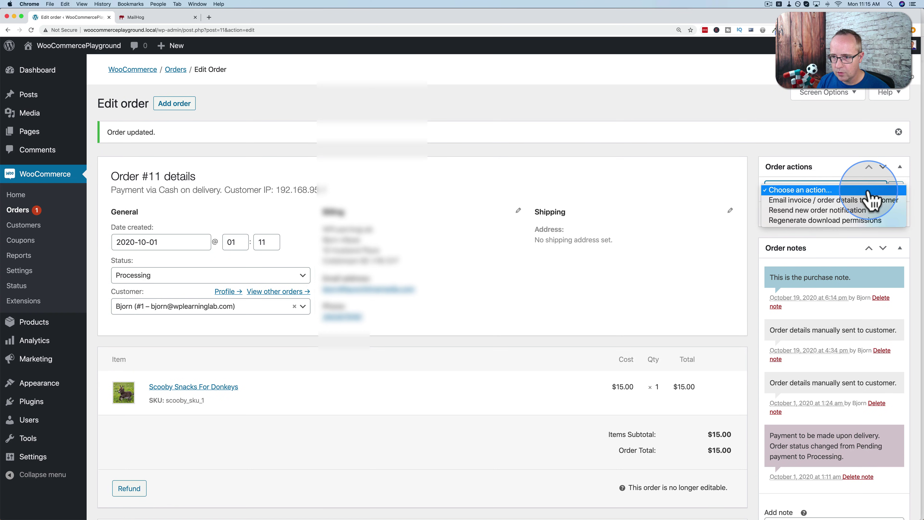
{"action": "left_click", "coordinate": [863, 210]}
{"action": "left_click", "coordinate": [892, 193]}
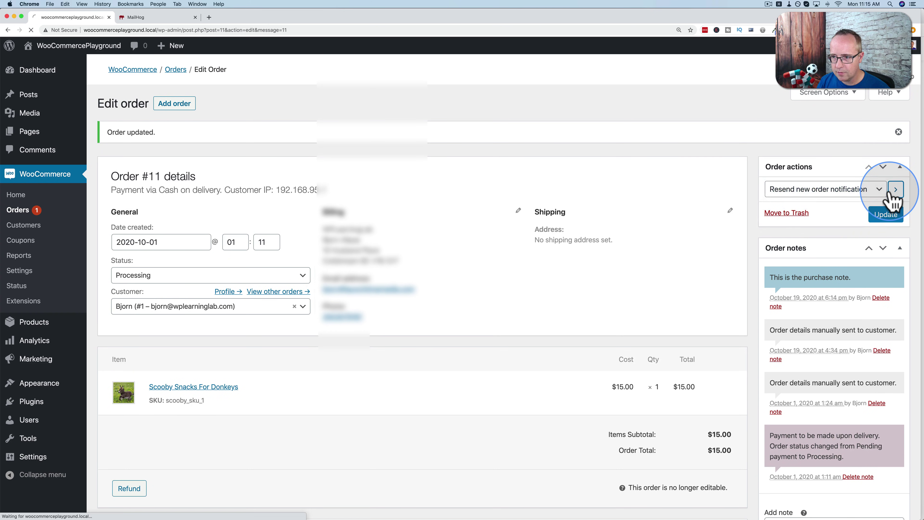
Review the newest New order #11 email, which shows thumbnail and SKU but no purchase note, then return to the order
{"action": "left_click", "coordinate": [149, 17]}
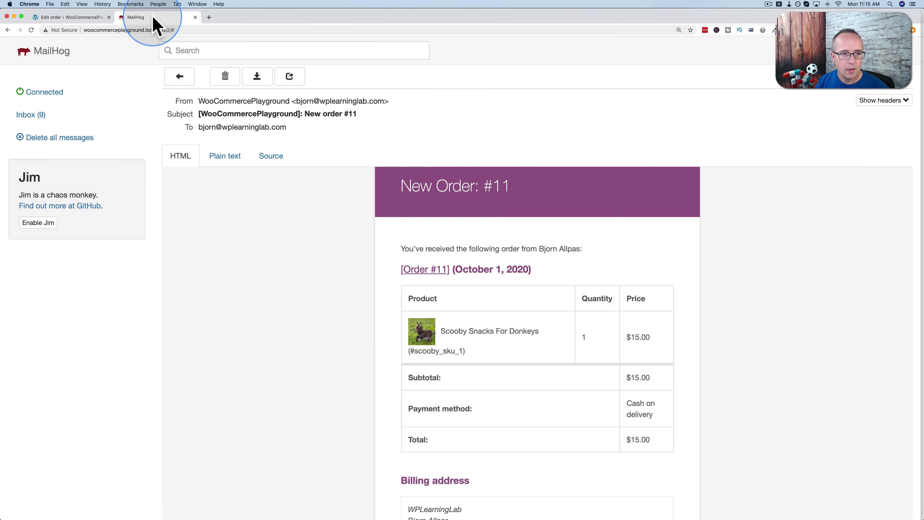
{"action": "left_click", "coordinate": [175, 88]}
{"action": "left_click", "coordinate": [395, 107]}
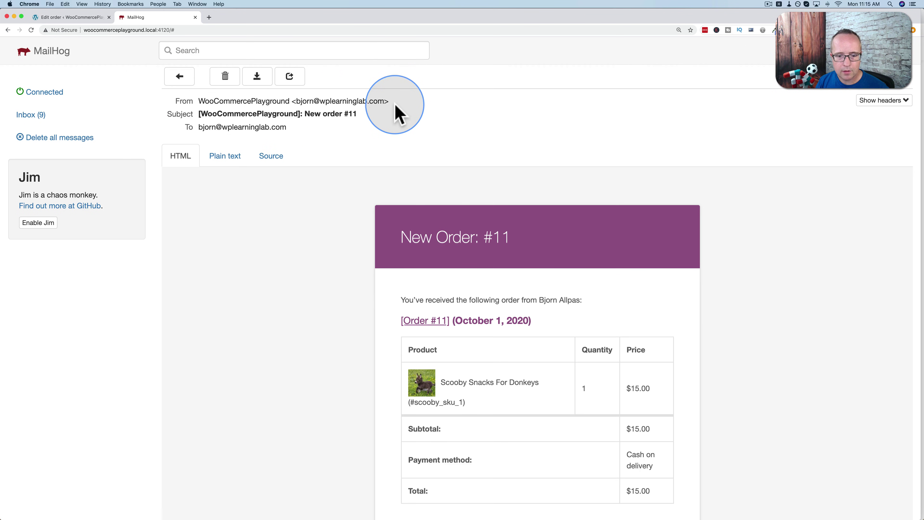
{"action": "scroll", "coordinate": [356, 261], "scroll_direction": "down", "scroll_amount": 6}
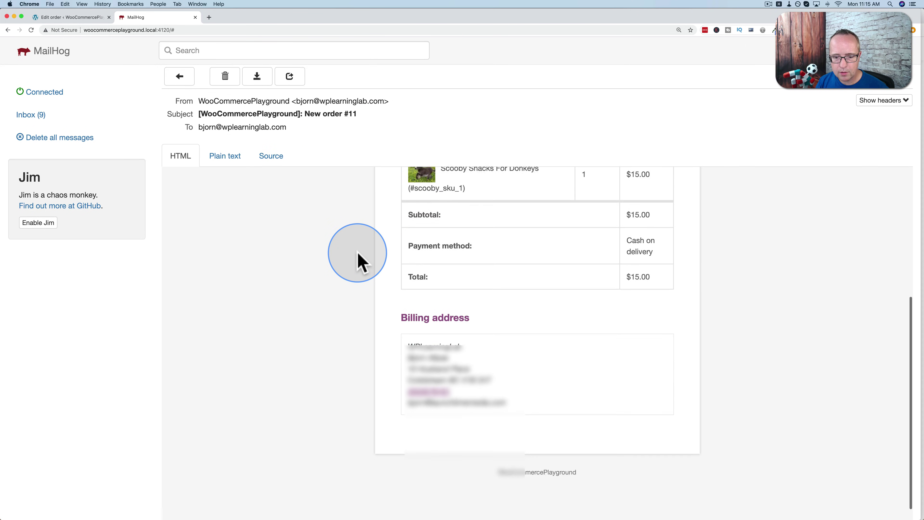
{"action": "scroll", "coordinate": [359, 257], "scroll_direction": "up", "scroll_amount": 4}
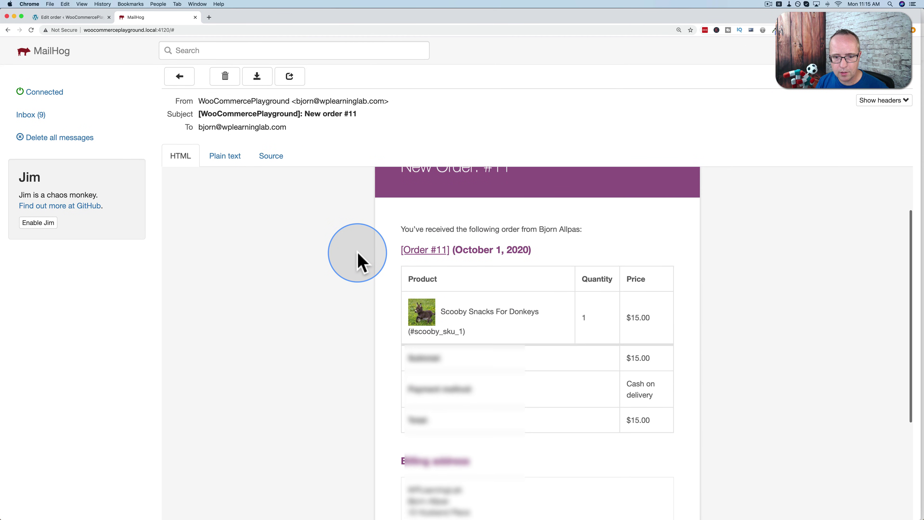
{"action": "scroll", "coordinate": [358, 260], "scroll_direction": "down", "scroll_amount": 1}
{"action": "left_click", "coordinate": [75, 17]}
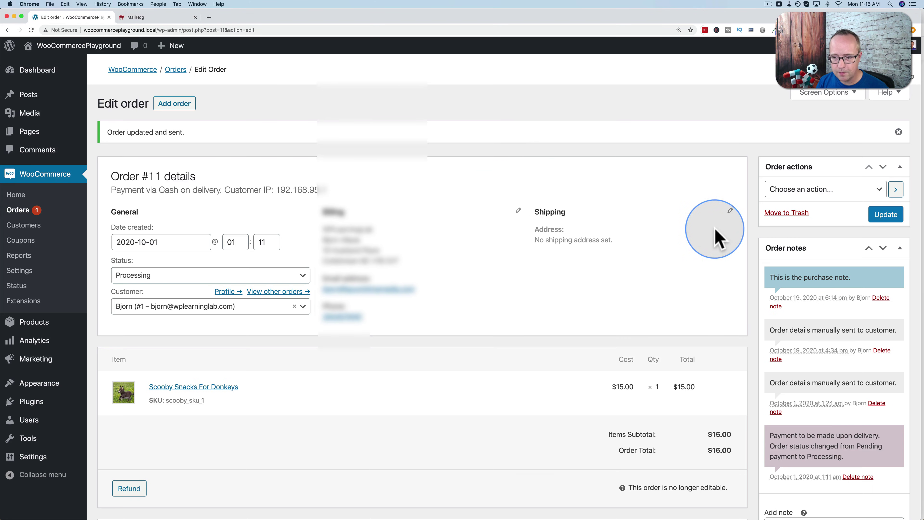
{"action": "scroll", "coordinate": [768, 327], "scroll_direction": "down", "scroll_amount": 1}
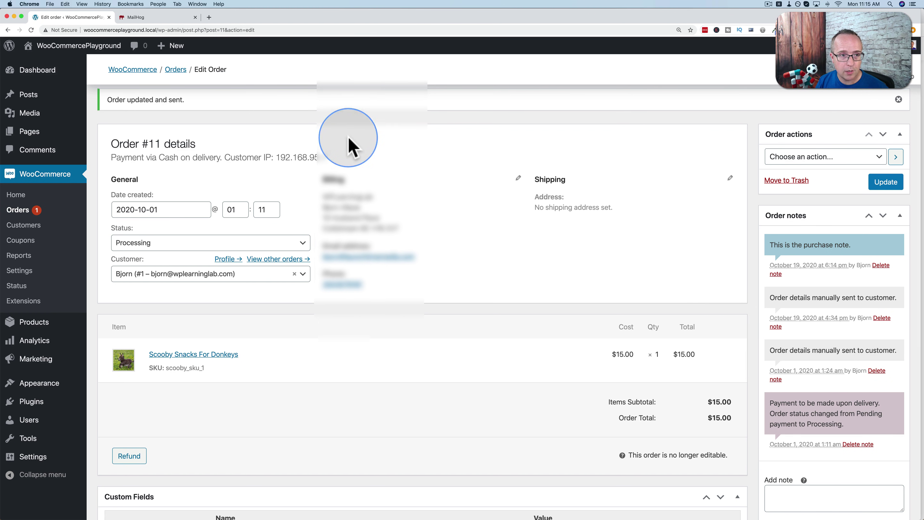
{"action": "left_click", "coordinate": [147, 19]}
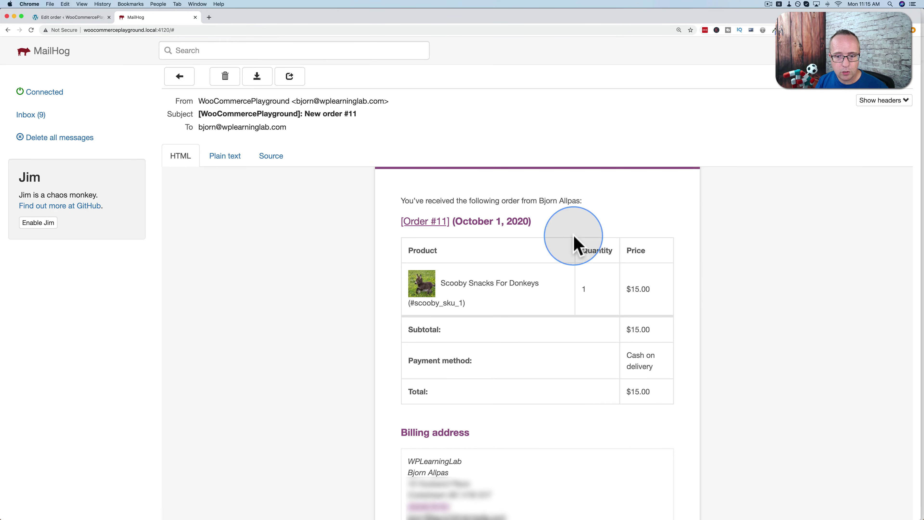
{"action": "key", "text": "super+Tab"}
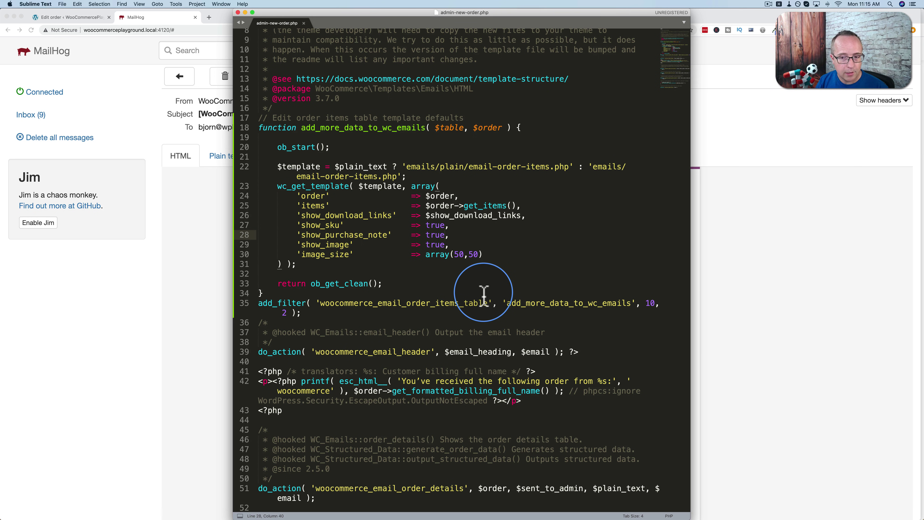
{"action": "left_click", "coordinate": [773, 286]}
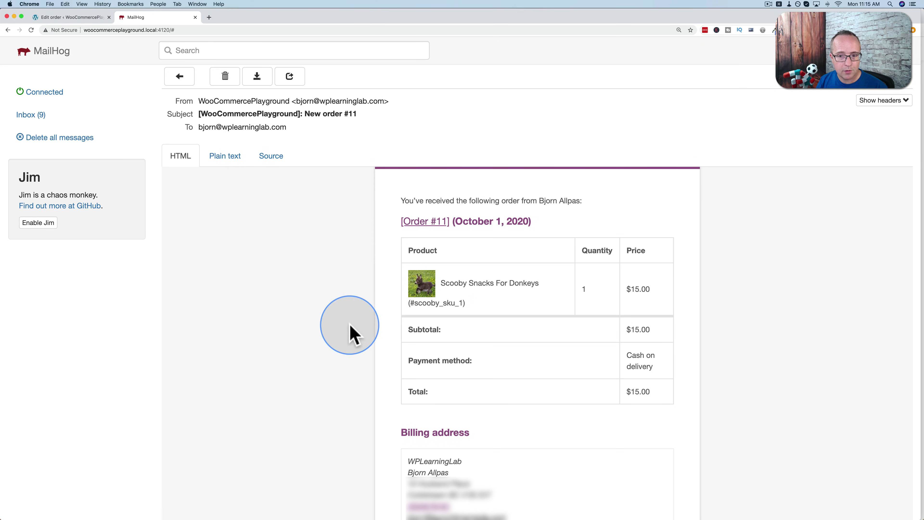